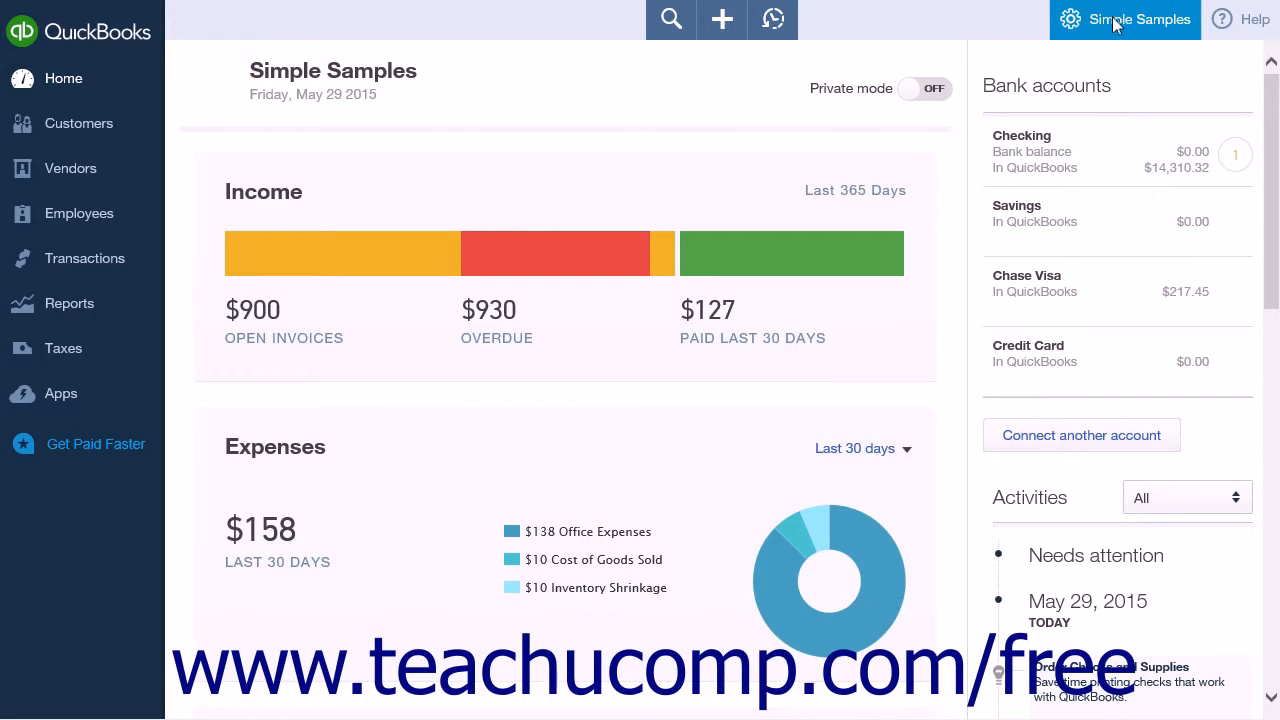
Open the Sales section of the company settings and look through all of its setting groups.
click(1118, 26)
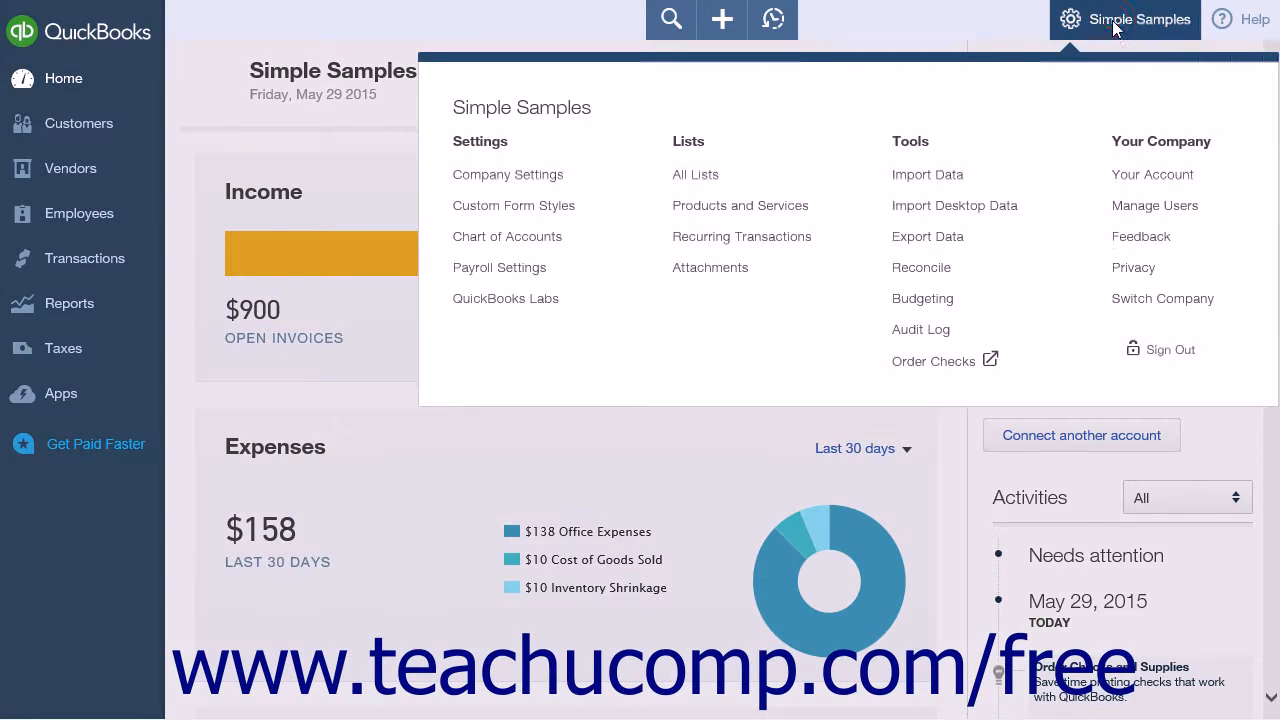
click(541, 184)
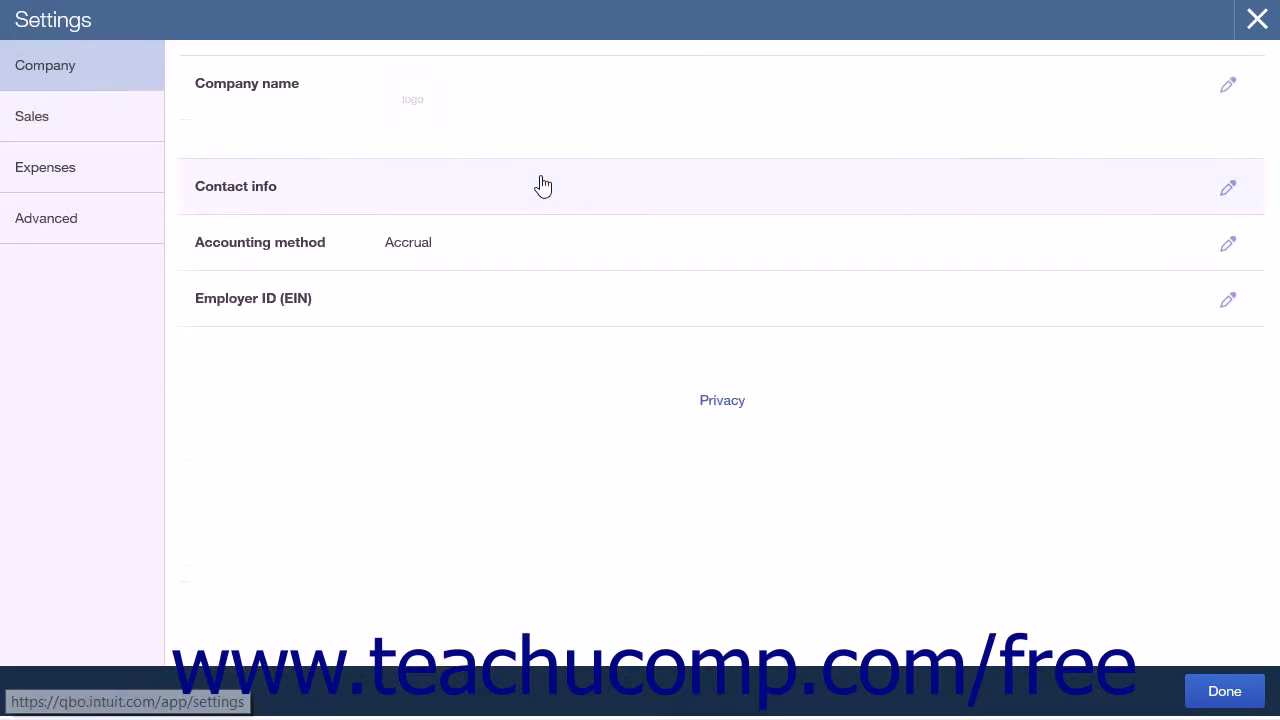
click(103, 147)
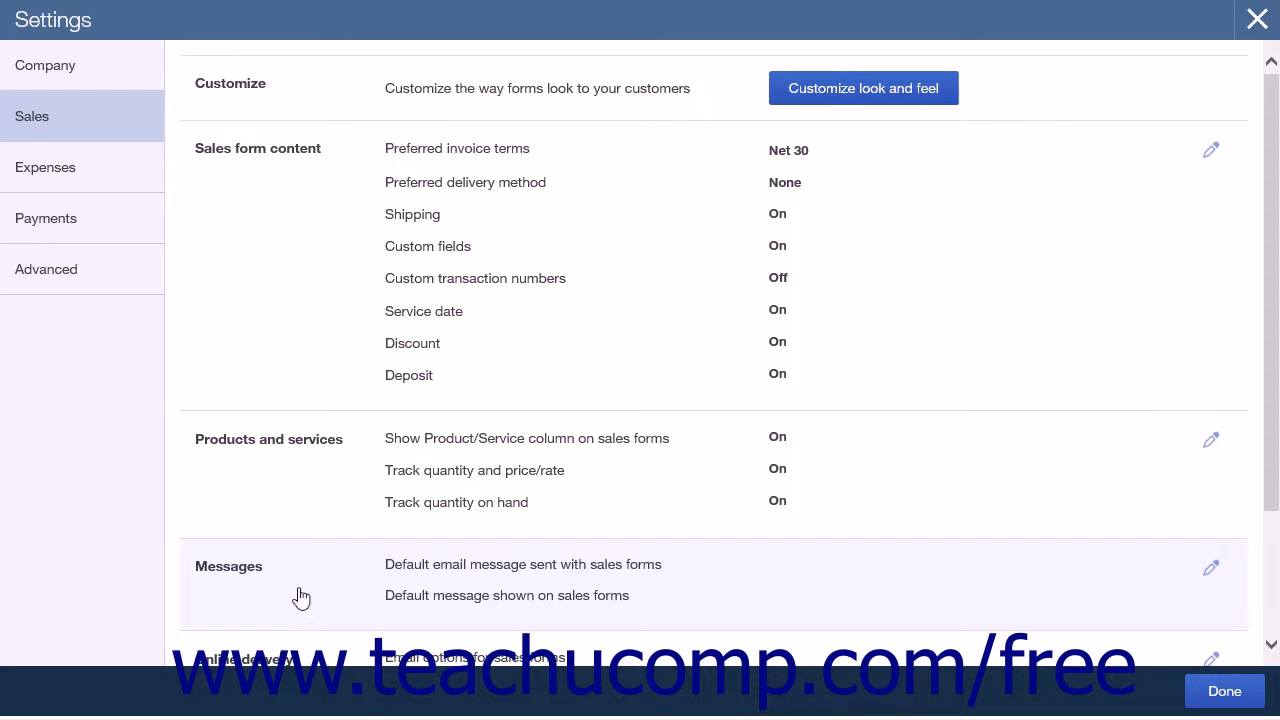
scroll(302, 594, down, 2)
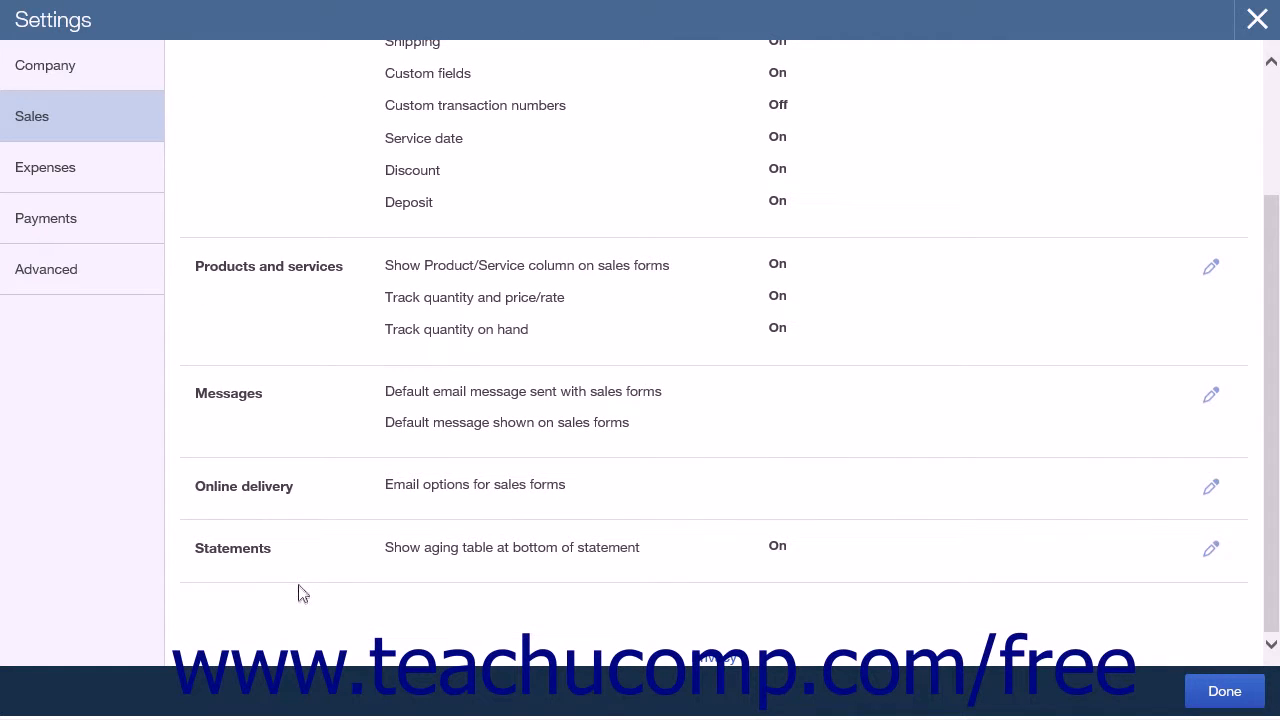
scroll(300, 595, up, 2)
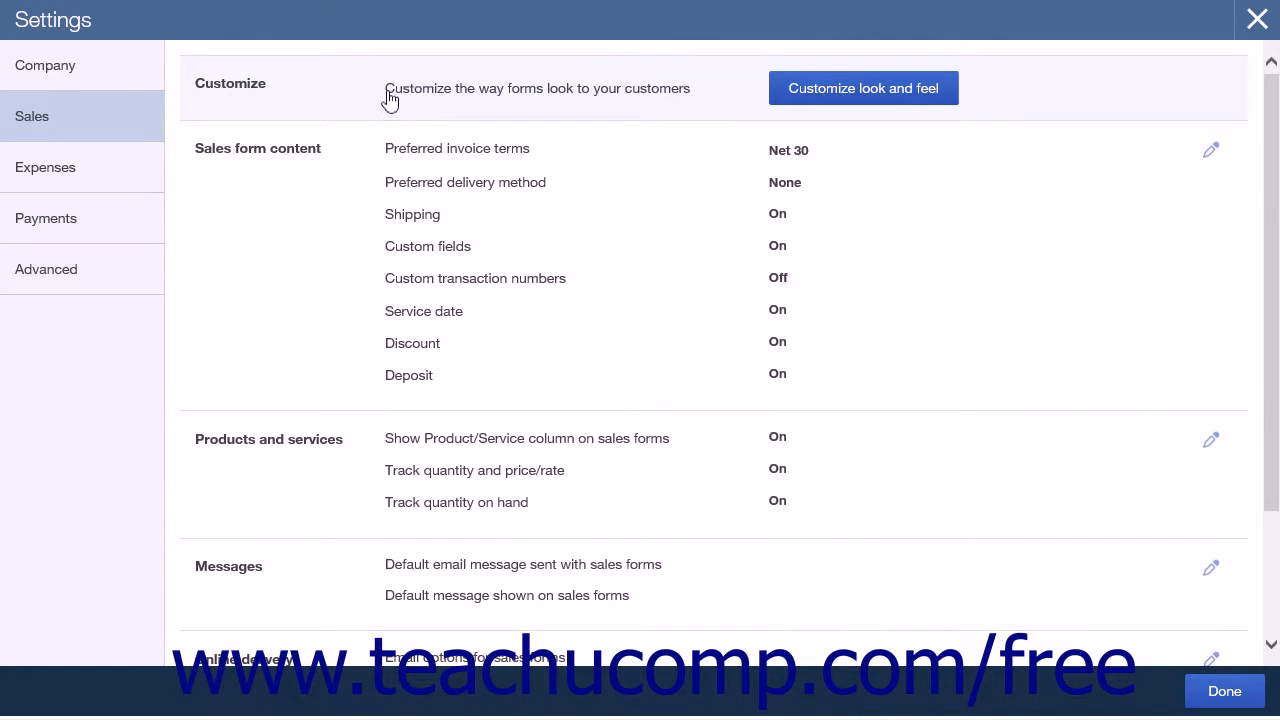
Open the form look-and-feel customization, view the editor for a new form style, and close it without saving.
click(803, 90)
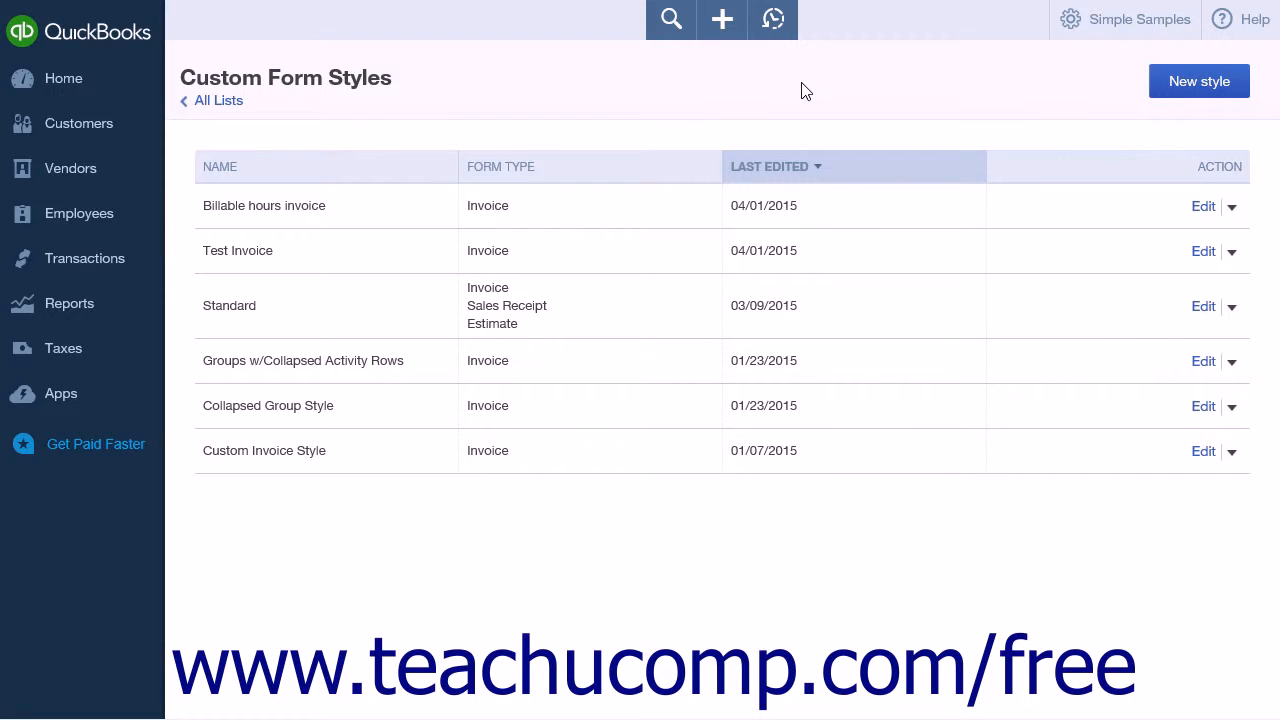
click(1182, 93)
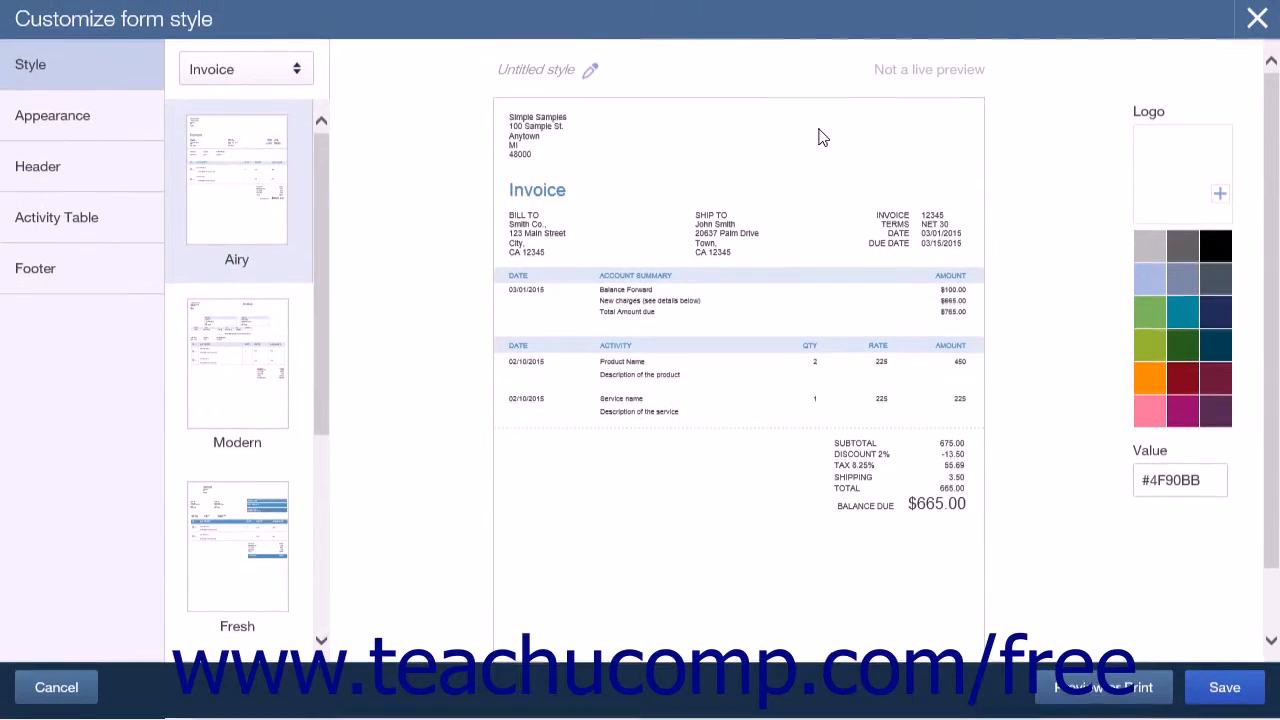
click(1259, 18)
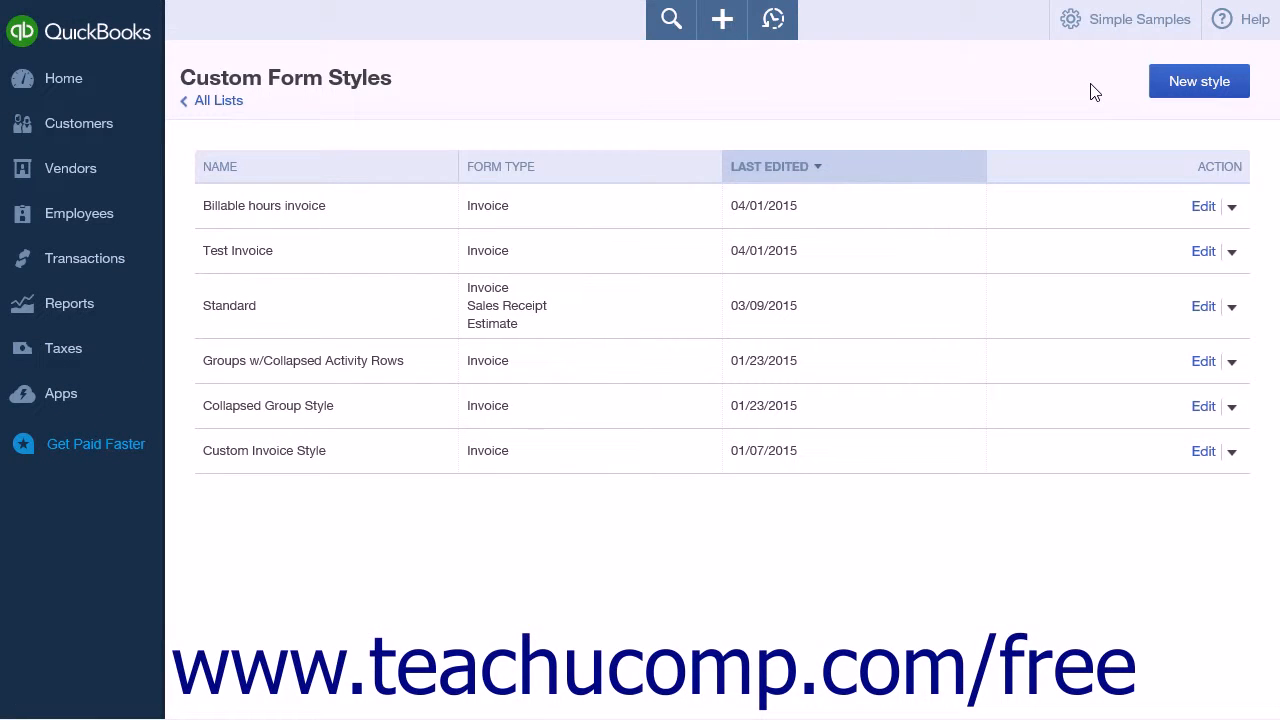
Revisit the custom form styles page, and return to the Sales section of the company settings.
click(1115, 30)
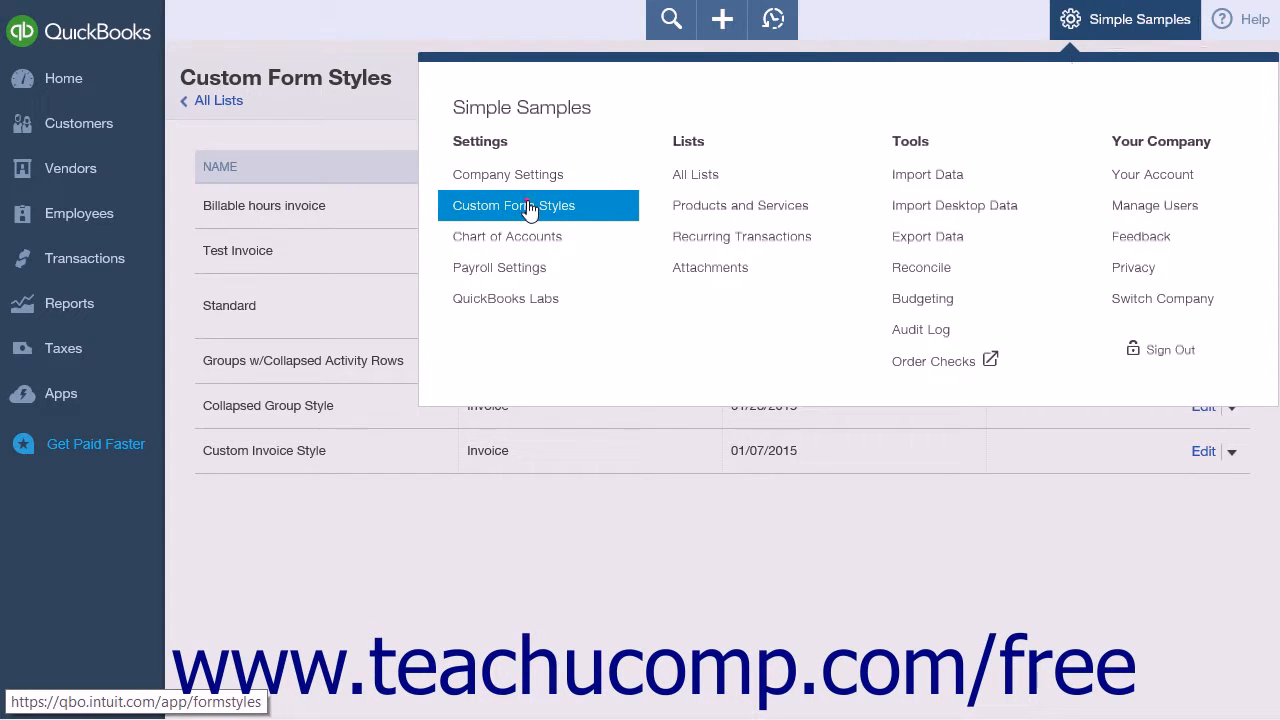
click(528, 207)
click(1100, 24)
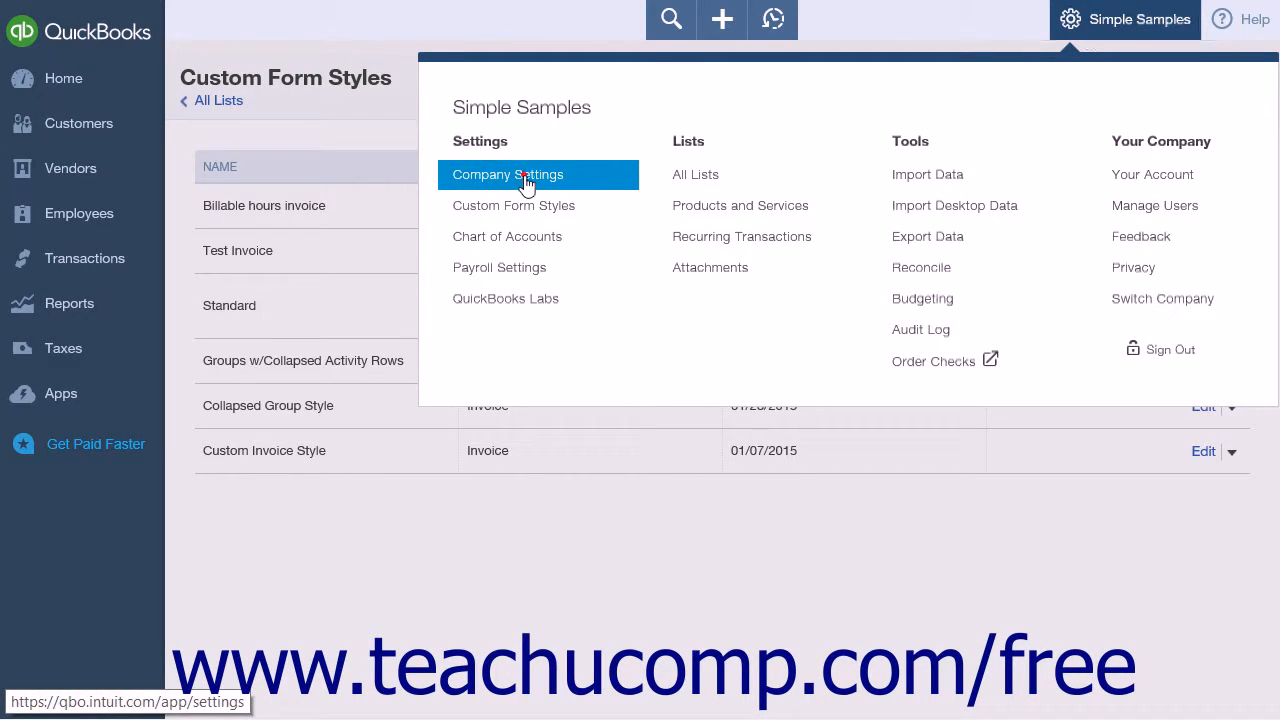
click(527, 186)
click(86, 135)
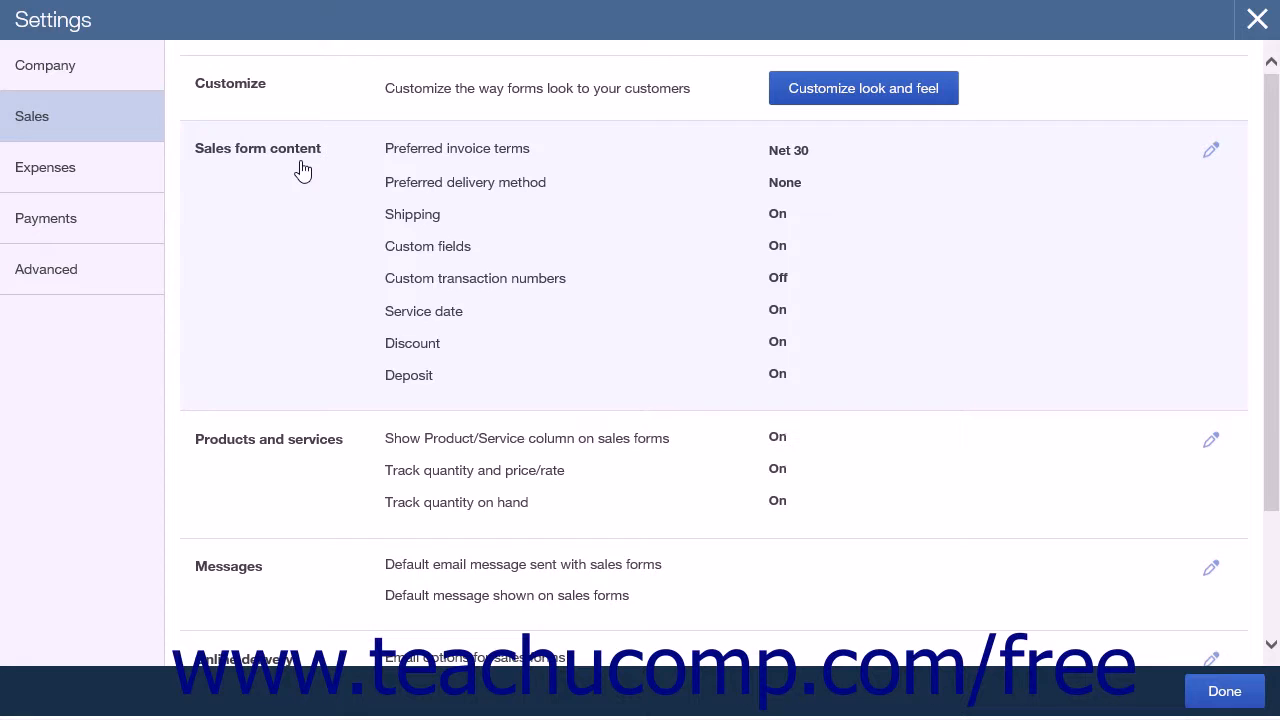
Review and save the sales form content settings, including invoice terms, delivery method and custom fields, and save the products and services settings.
click(300, 163)
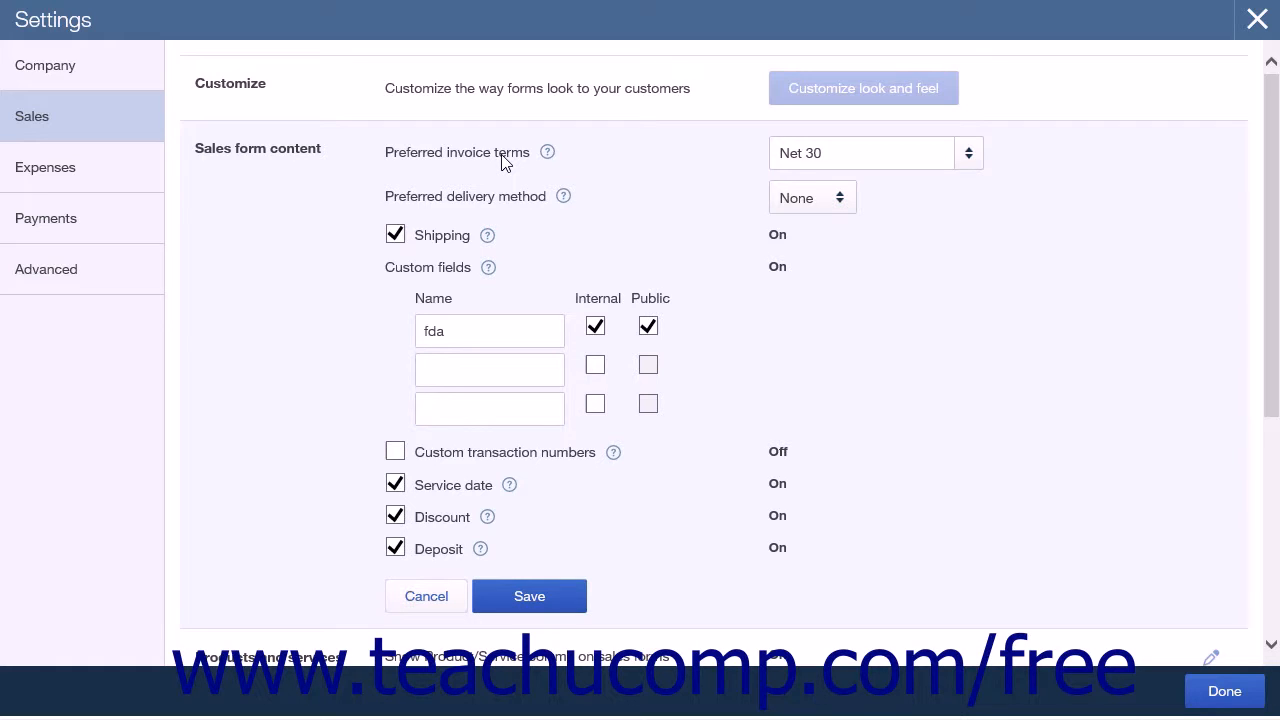
click(835, 157)
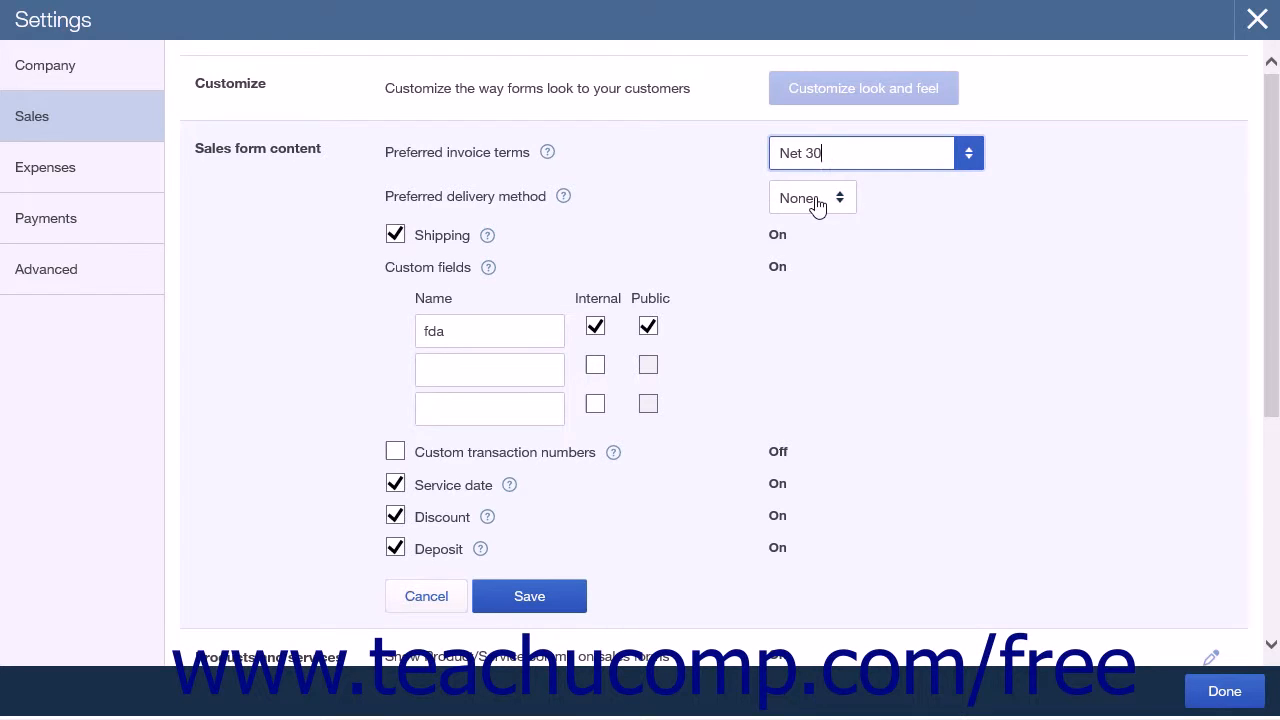
click(817, 204)
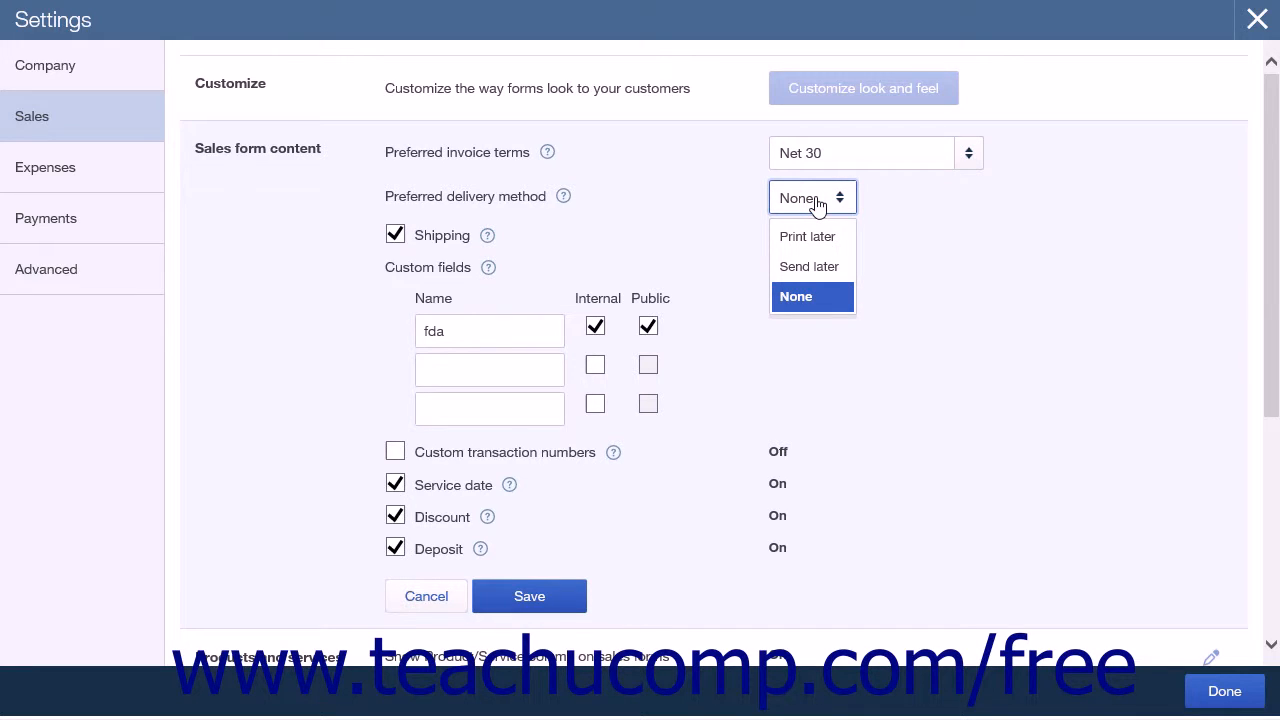
click(816, 200)
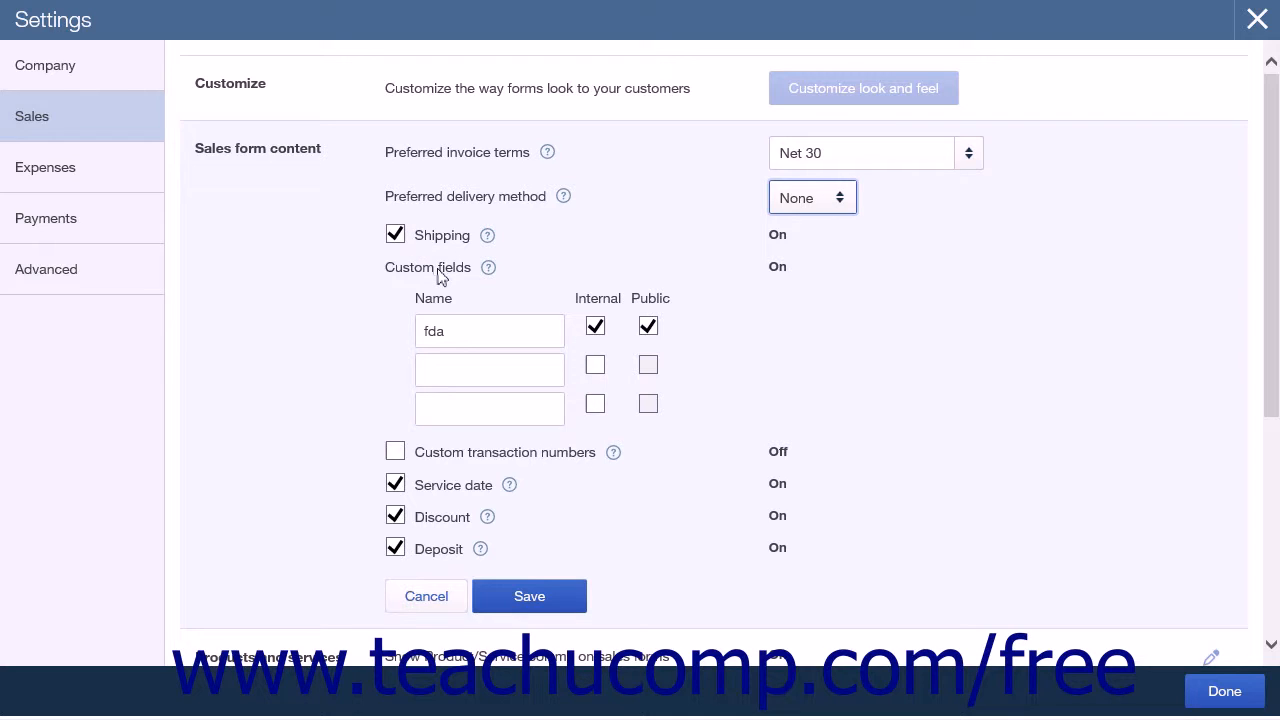
click(484, 329)
click(484, 329)
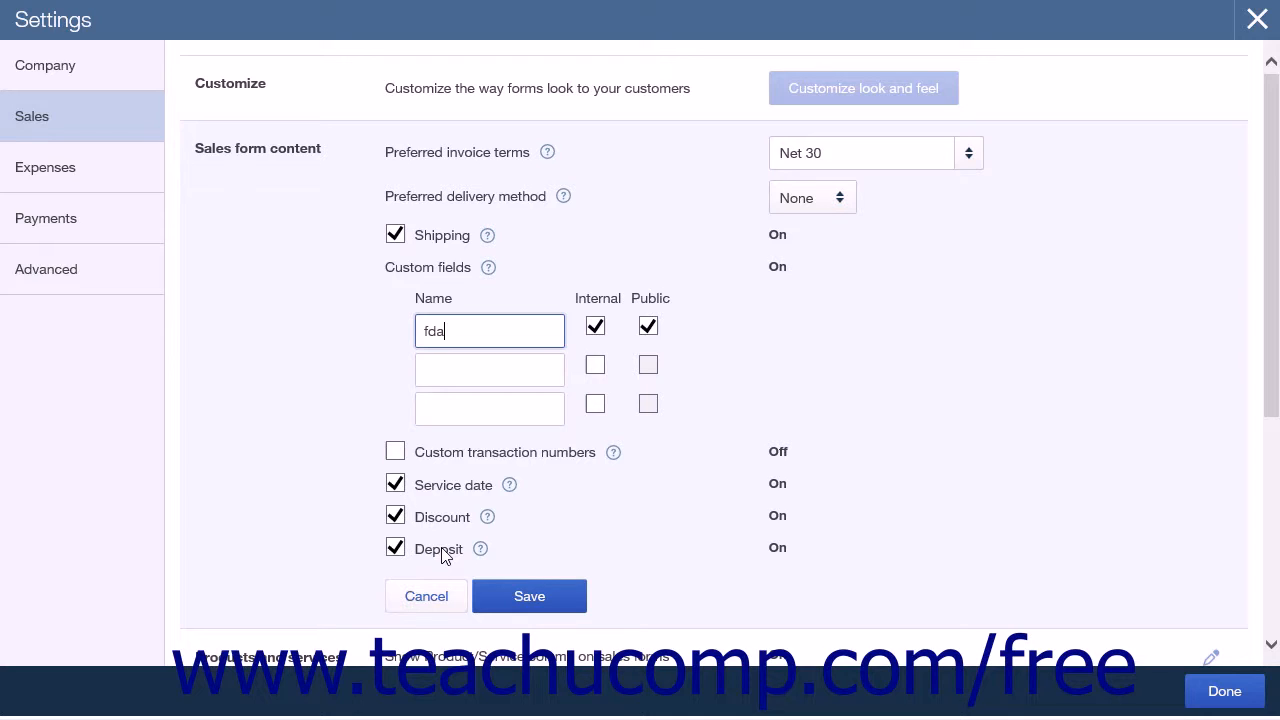
click(543, 594)
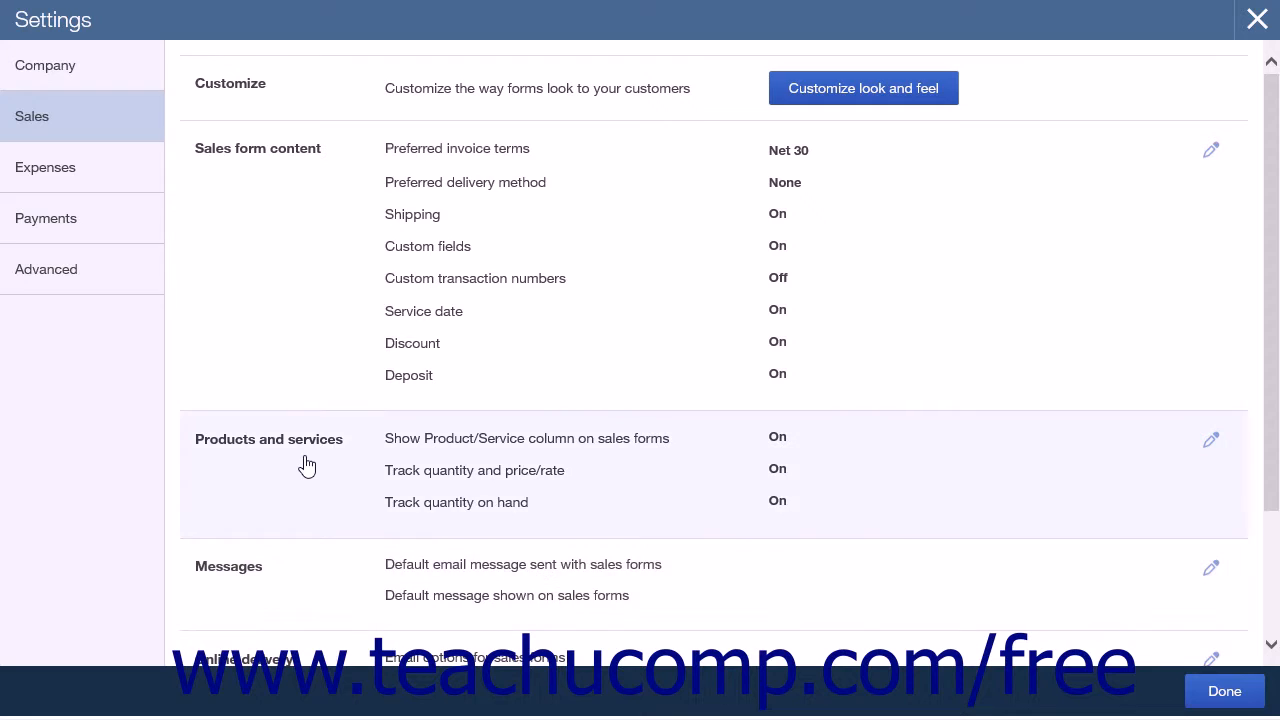
click(307, 466)
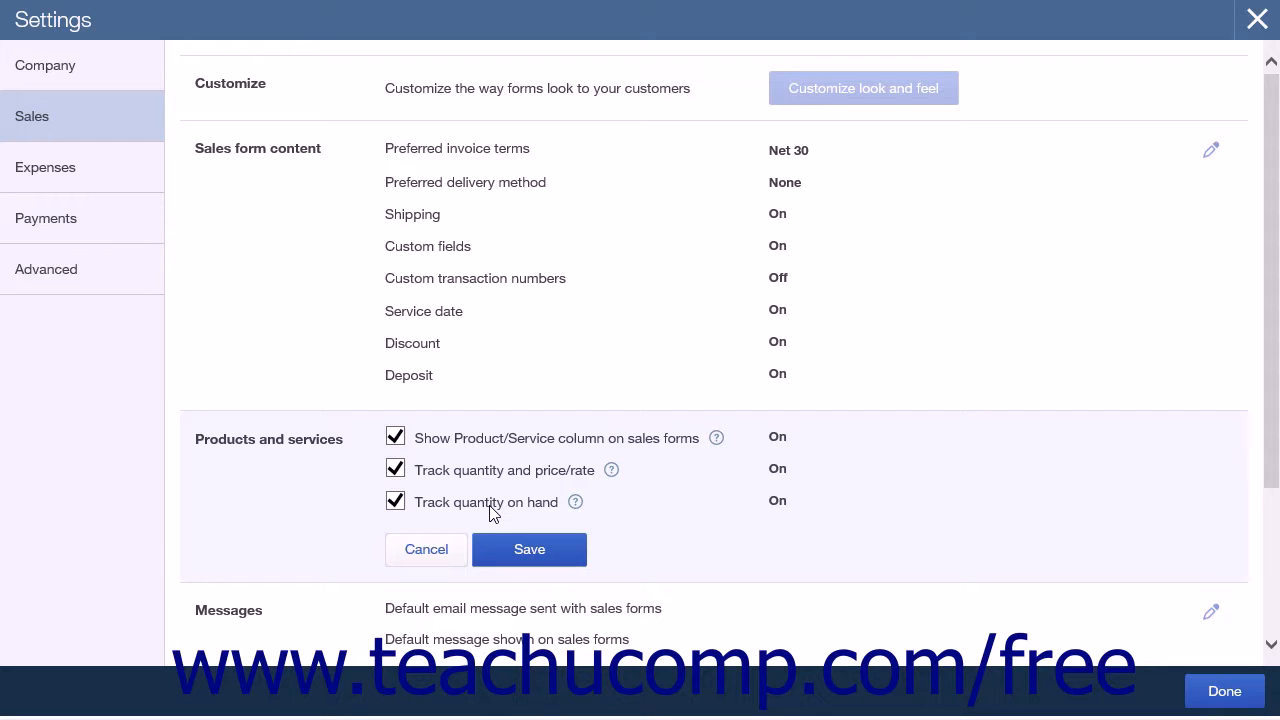
click(512, 553)
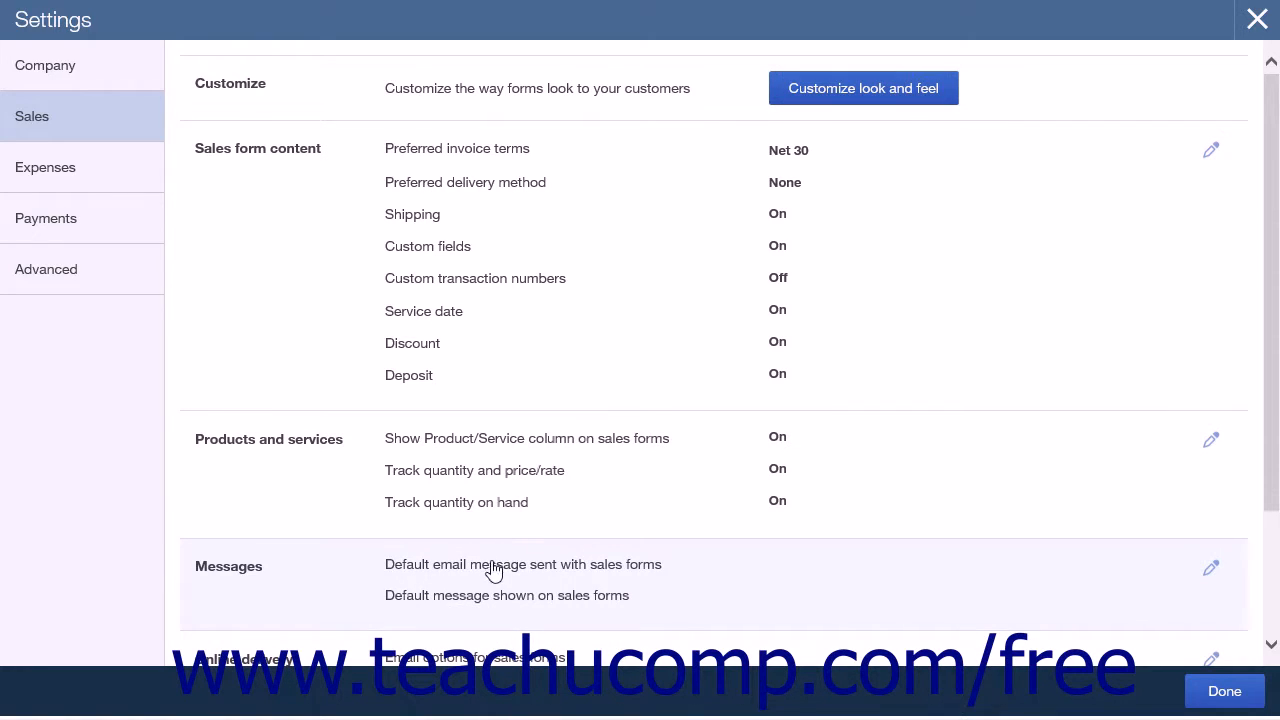
Open the Messages settings for editing and examine the available greetings, name formats and sales form types for the default email.
click(493, 566)
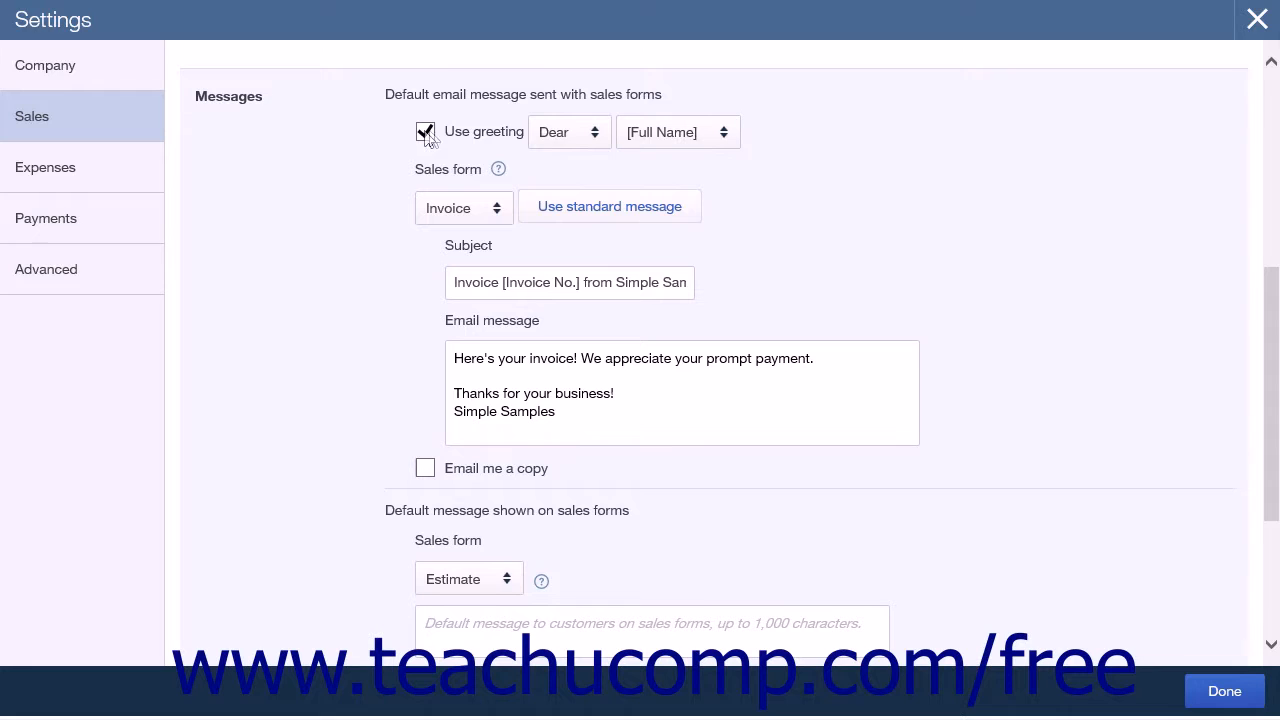
click(601, 144)
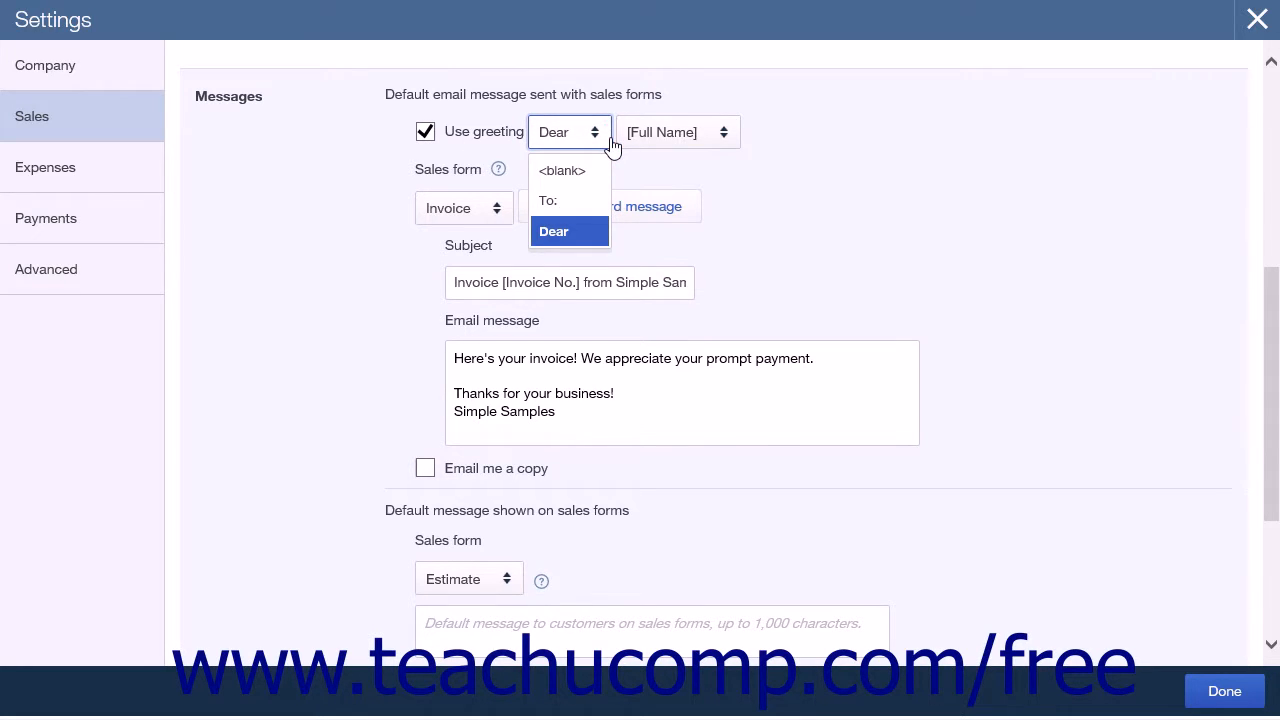
click(612, 146)
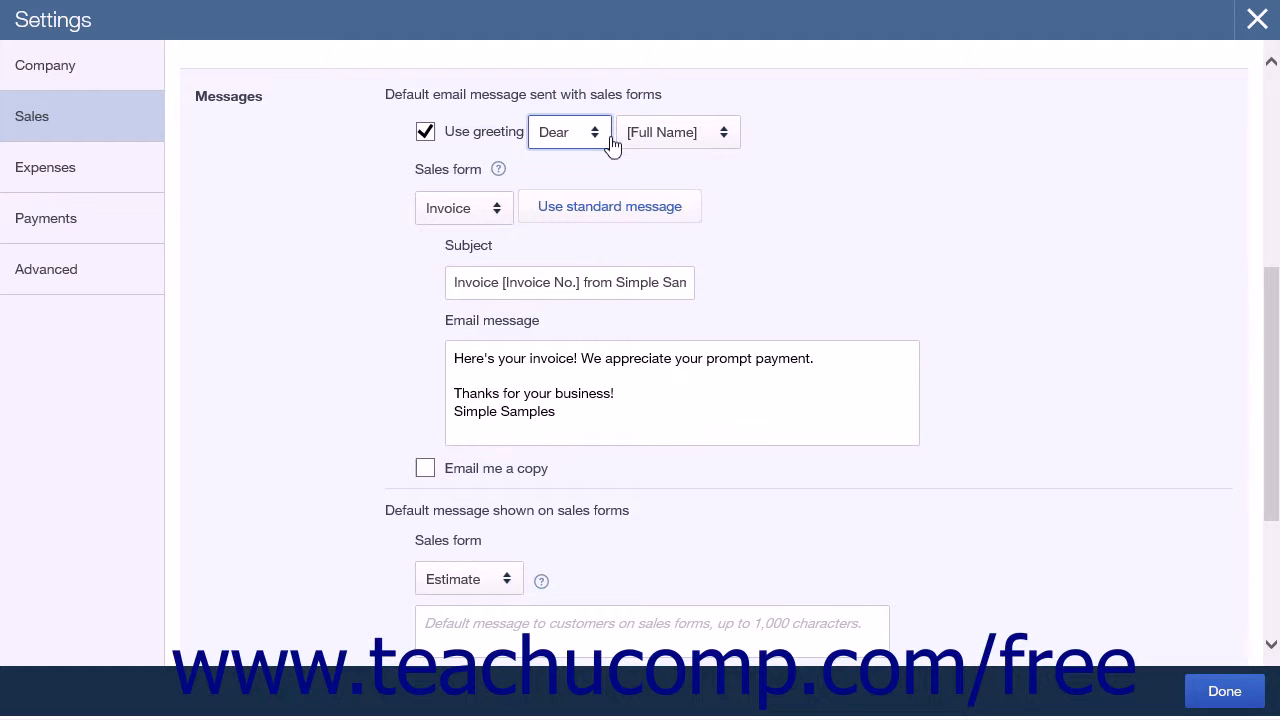
click(723, 136)
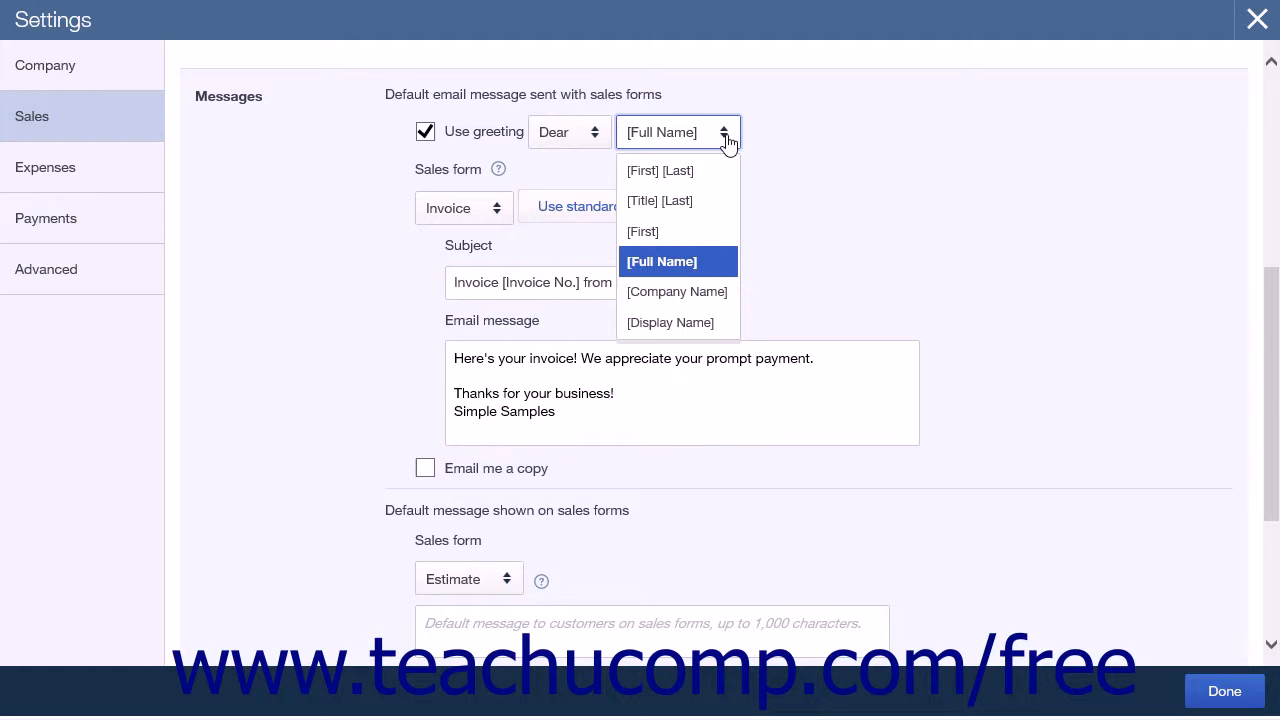
click(728, 142)
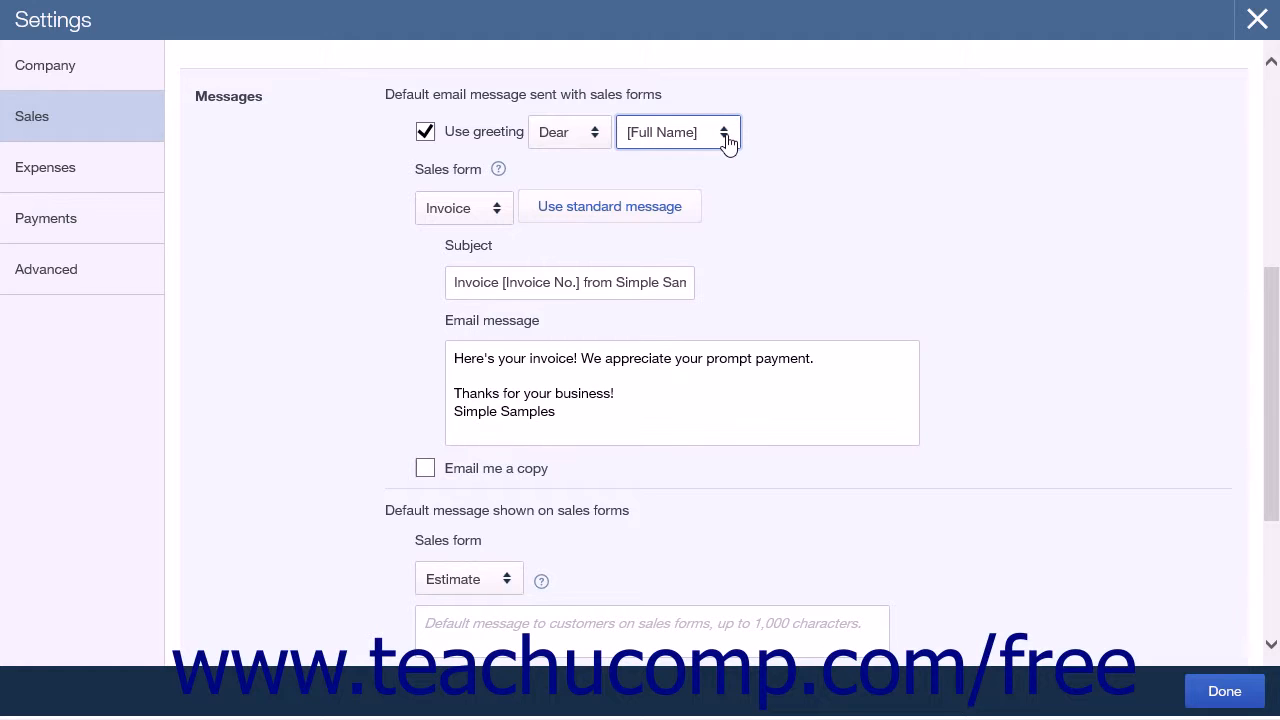
click(497, 210)
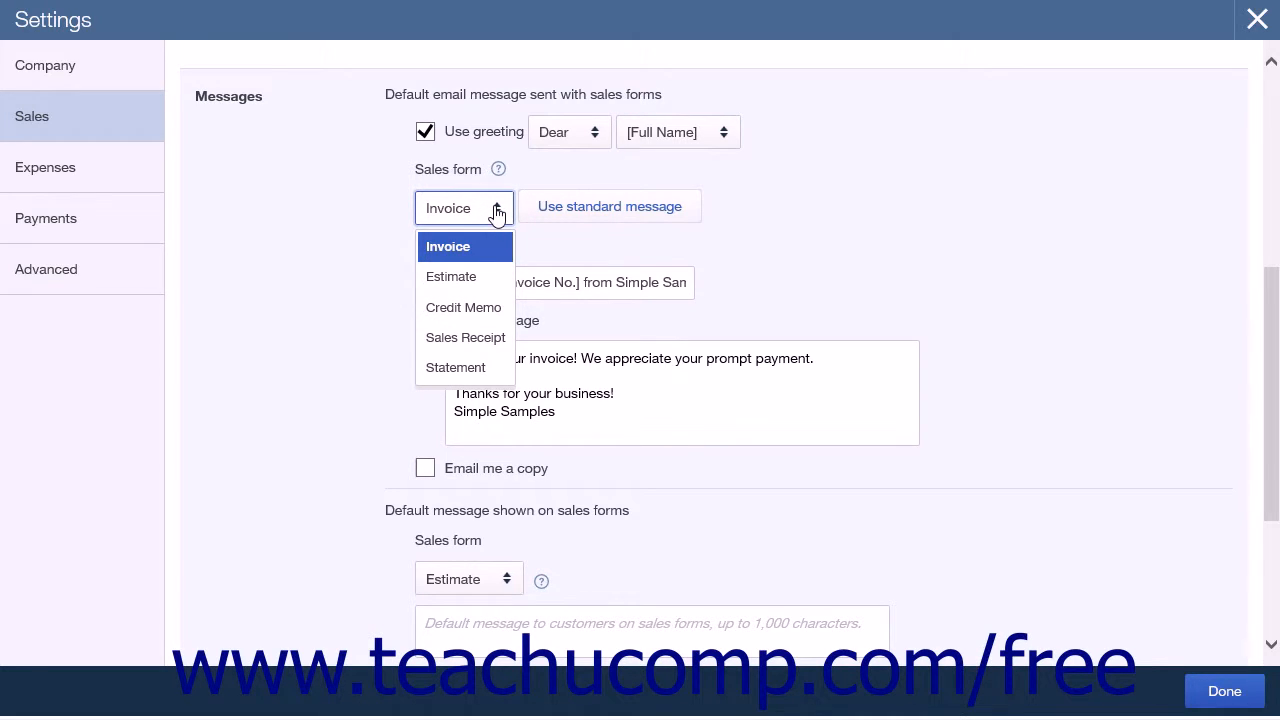
click(497, 212)
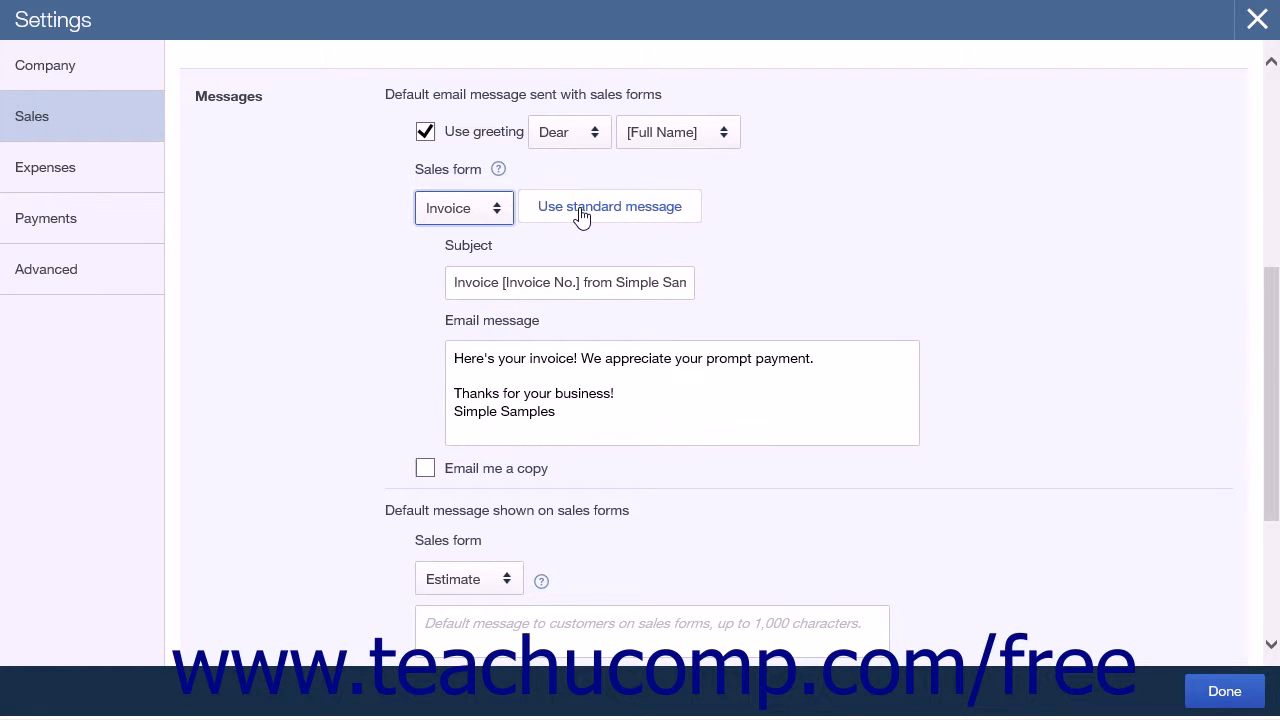
Review the email subject, body and default estimate message fields in the Messages settings, and save the section.
click(510, 278)
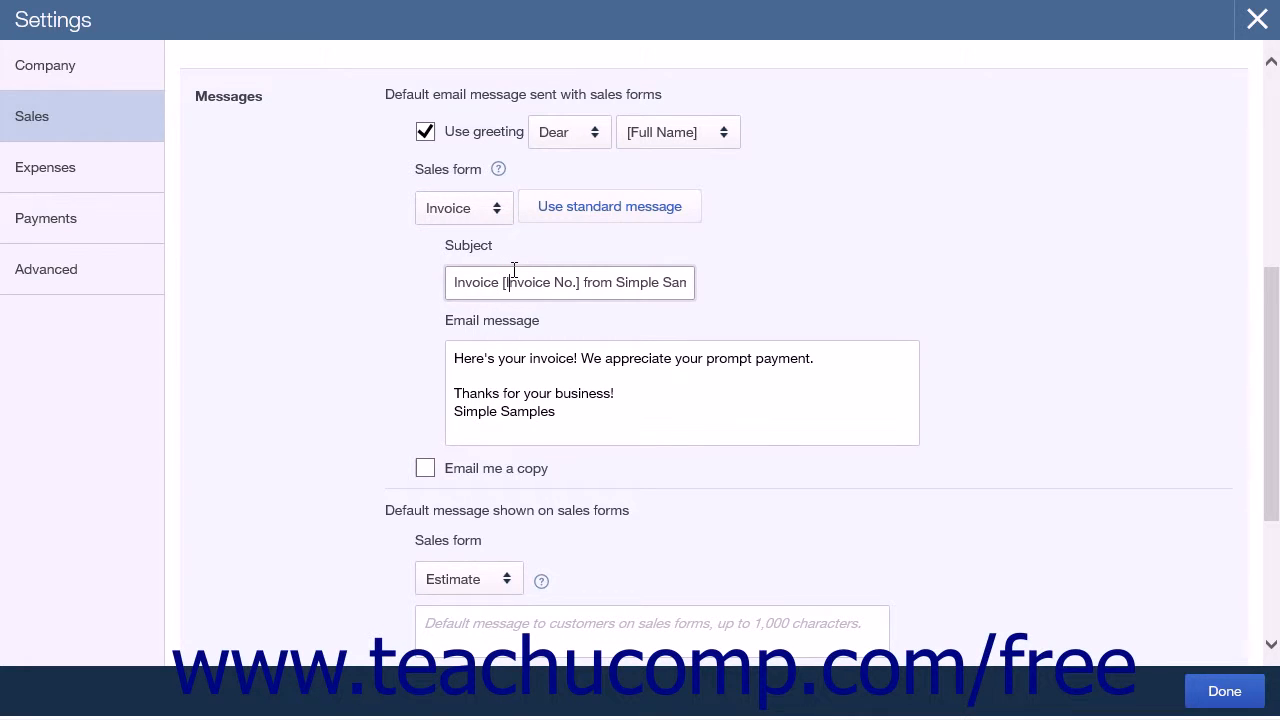
click(507, 372)
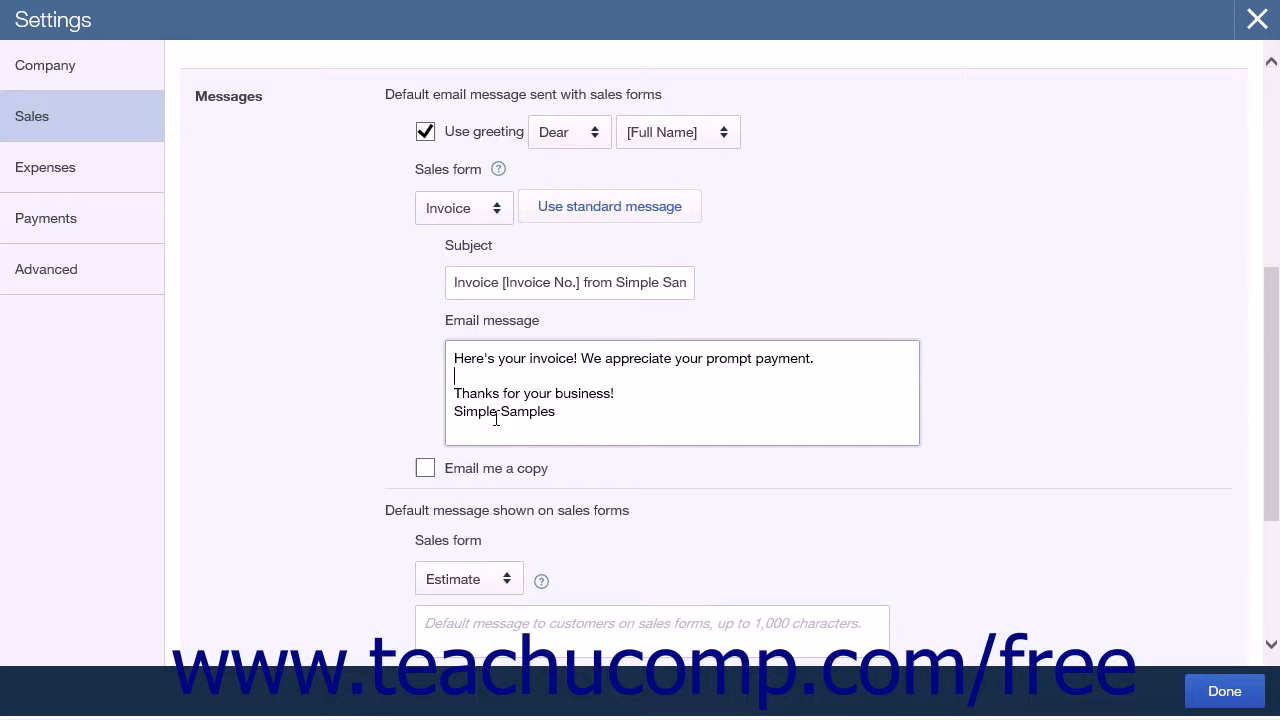
click(480, 470)
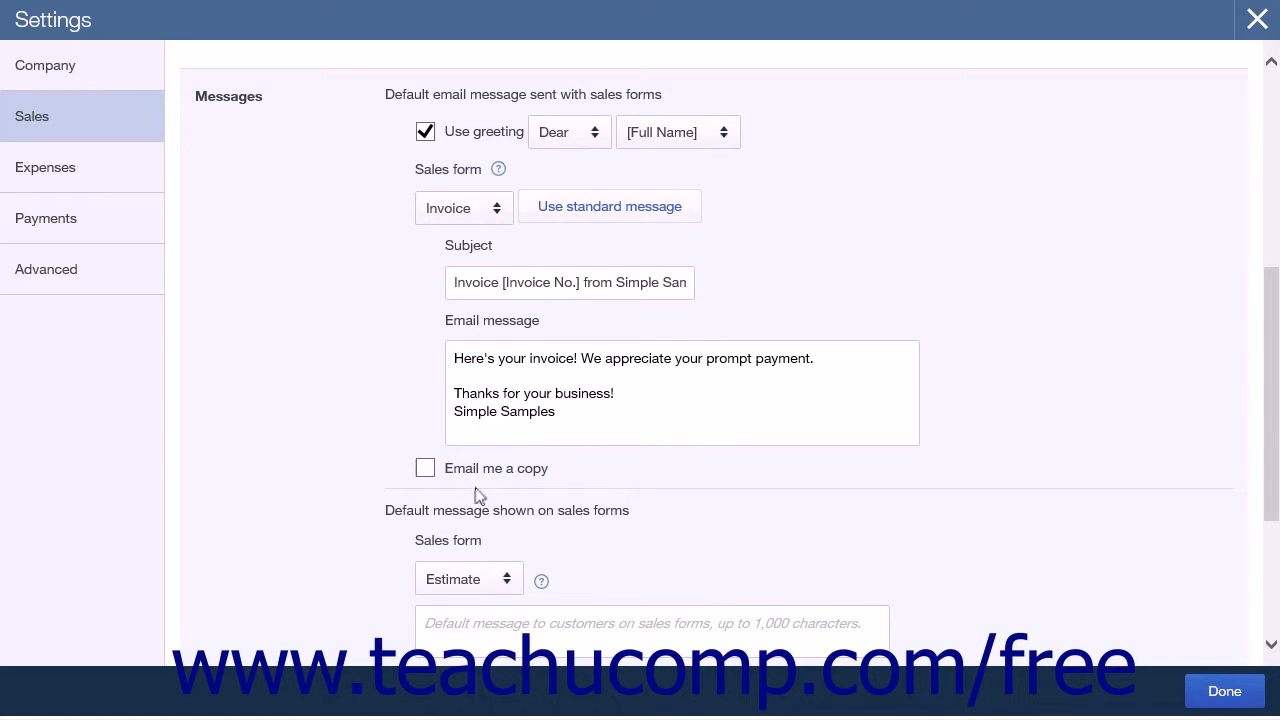
click(492, 588)
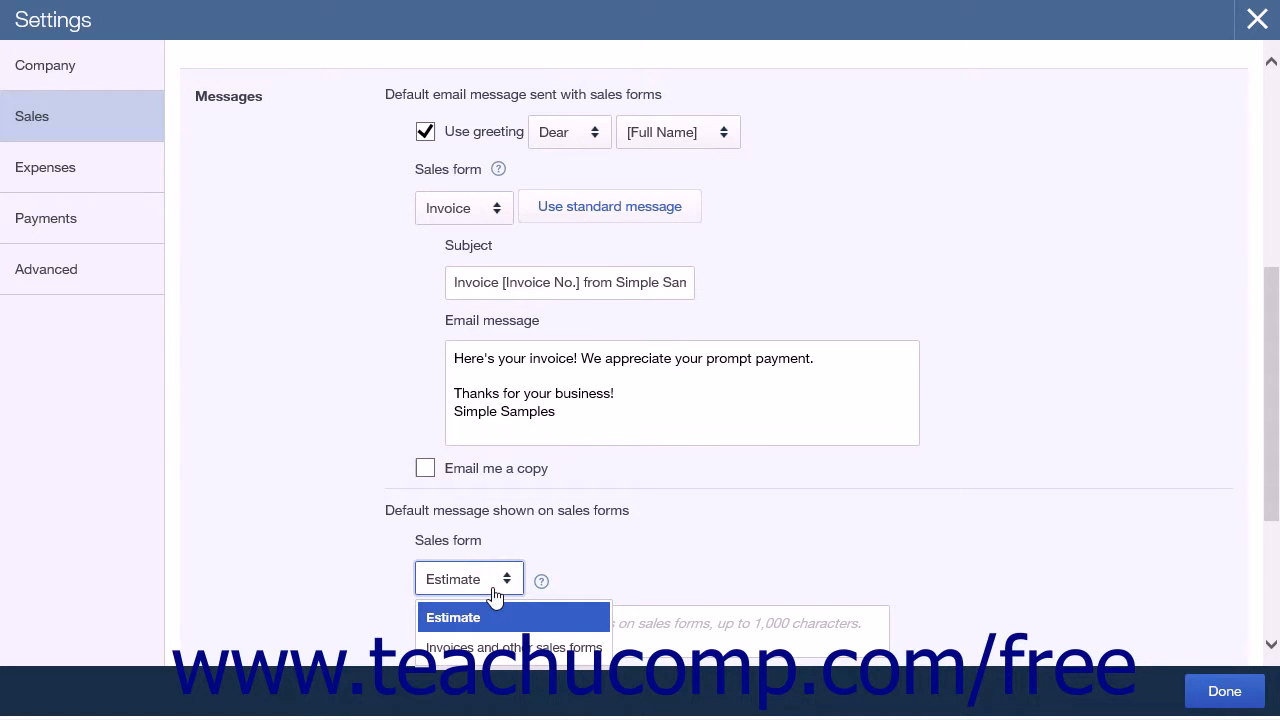
click(493, 590)
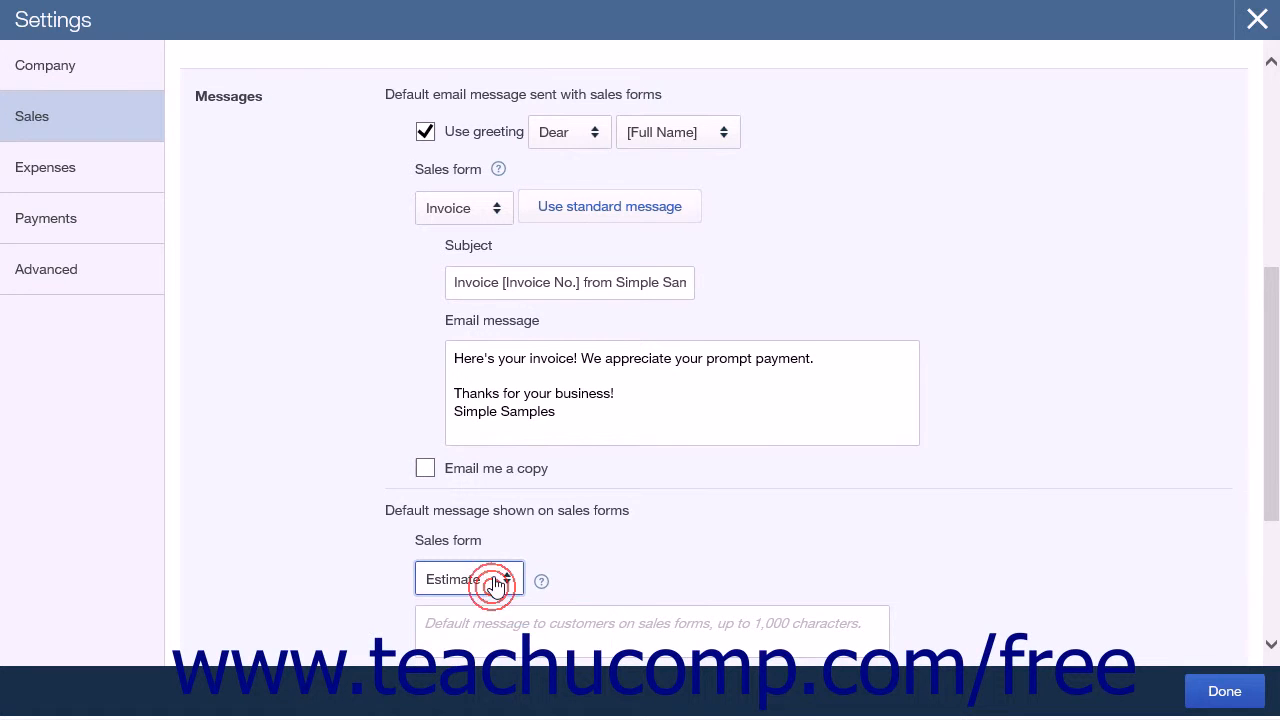
click(456, 537)
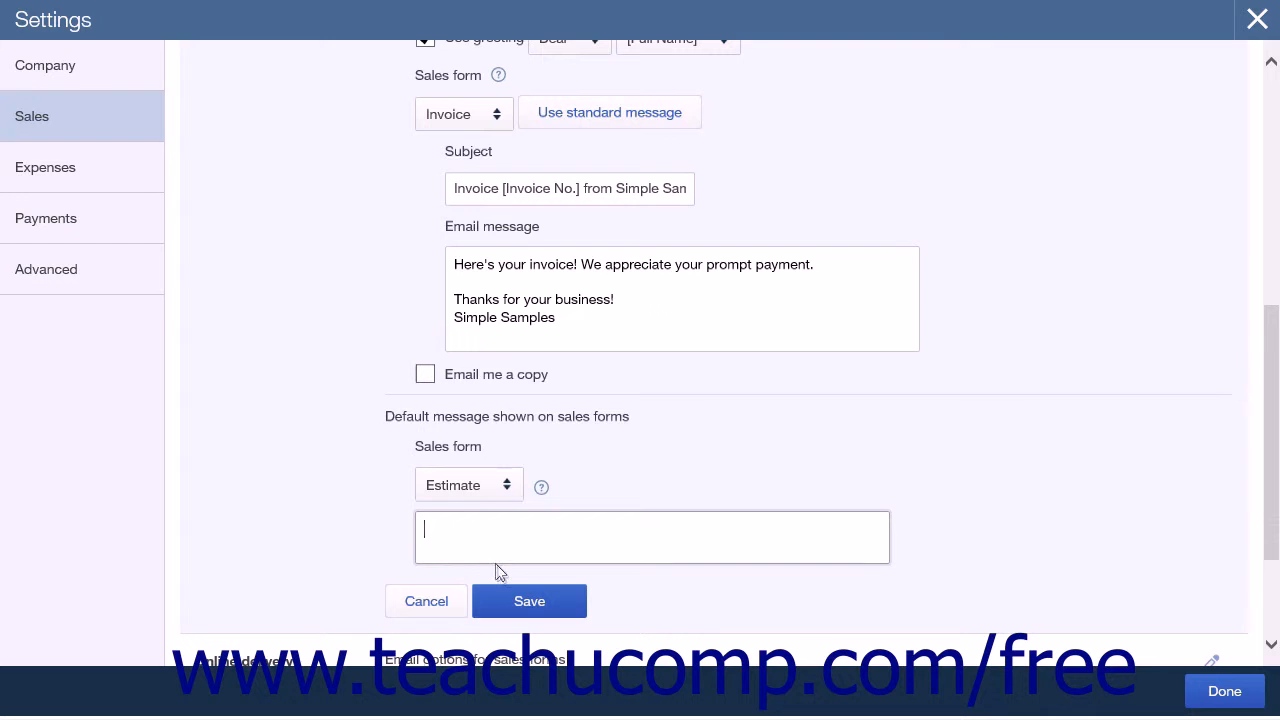
click(517, 601)
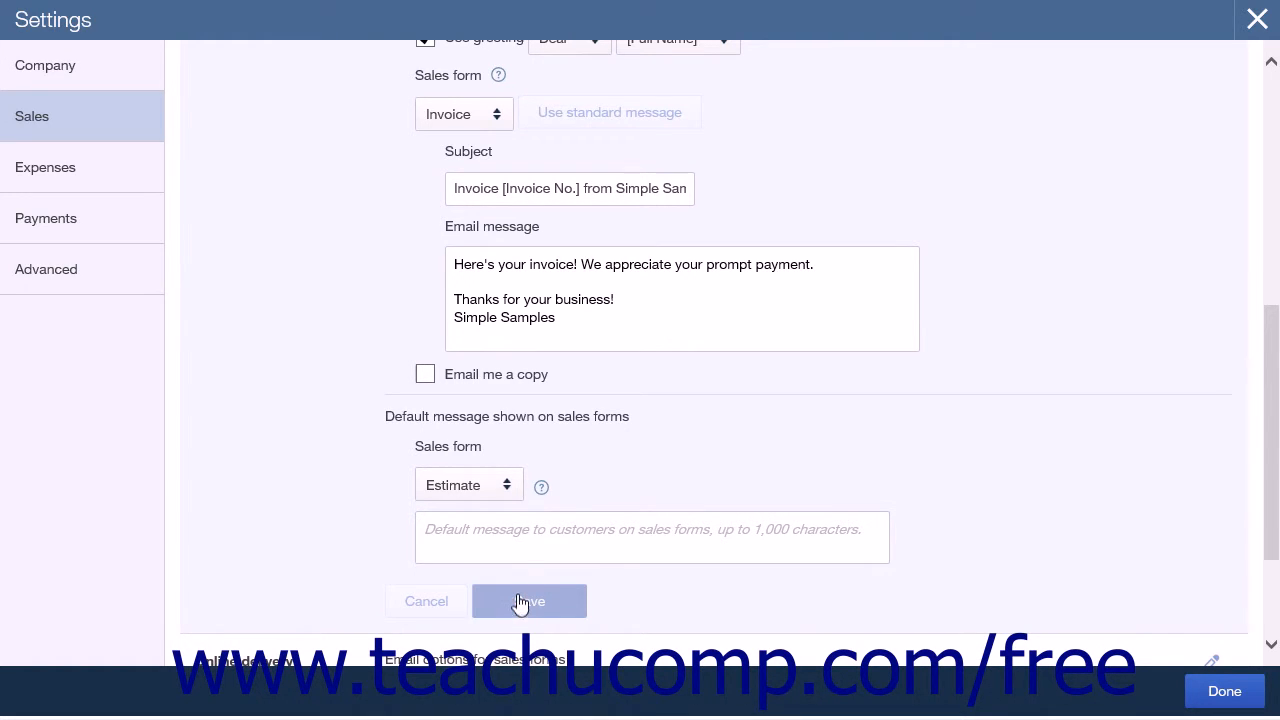
Review and save the online delivery settings, including the invoice email formats, and save the statement settings.
click(490, 500)
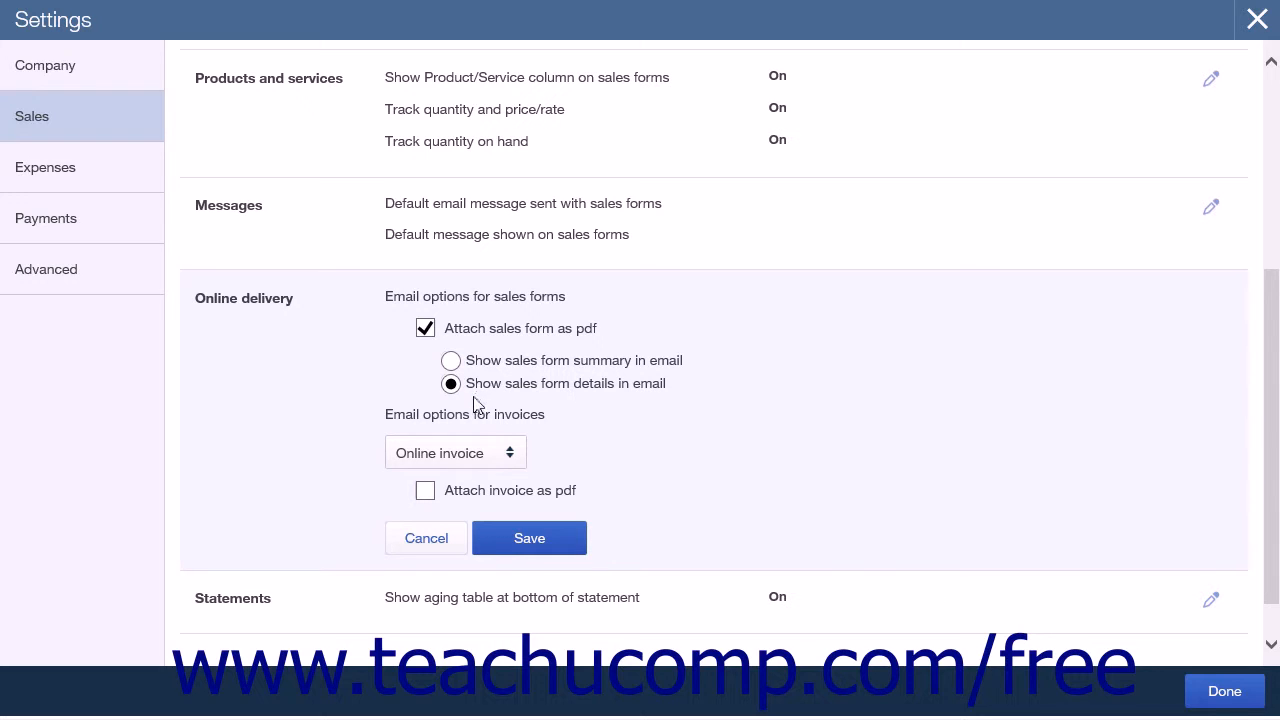
click(510, 455)
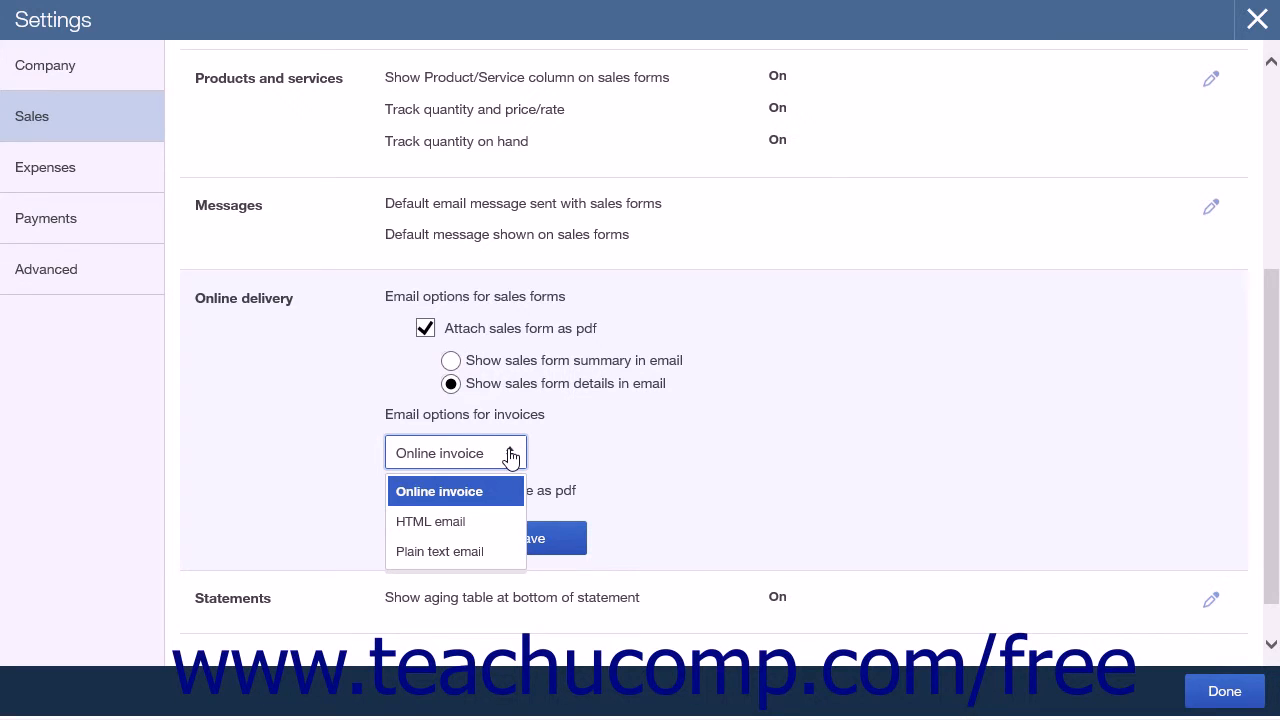
click(510, 455)
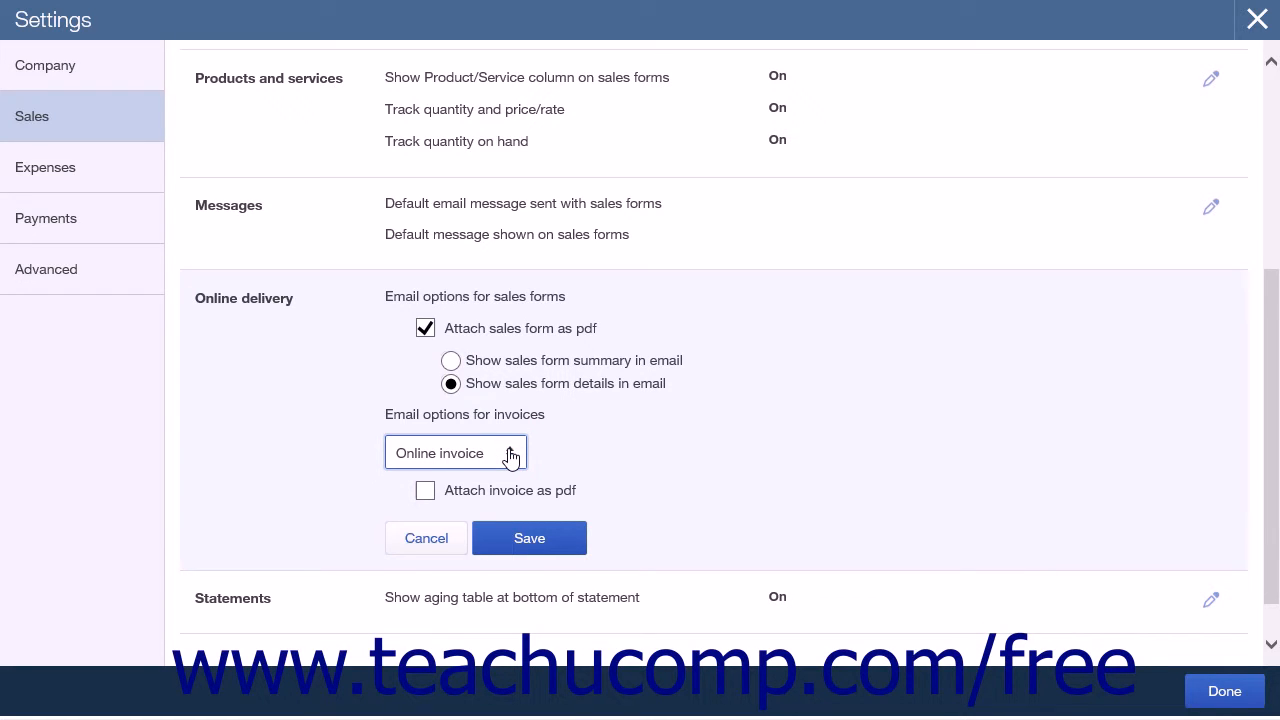
click(558, 552)
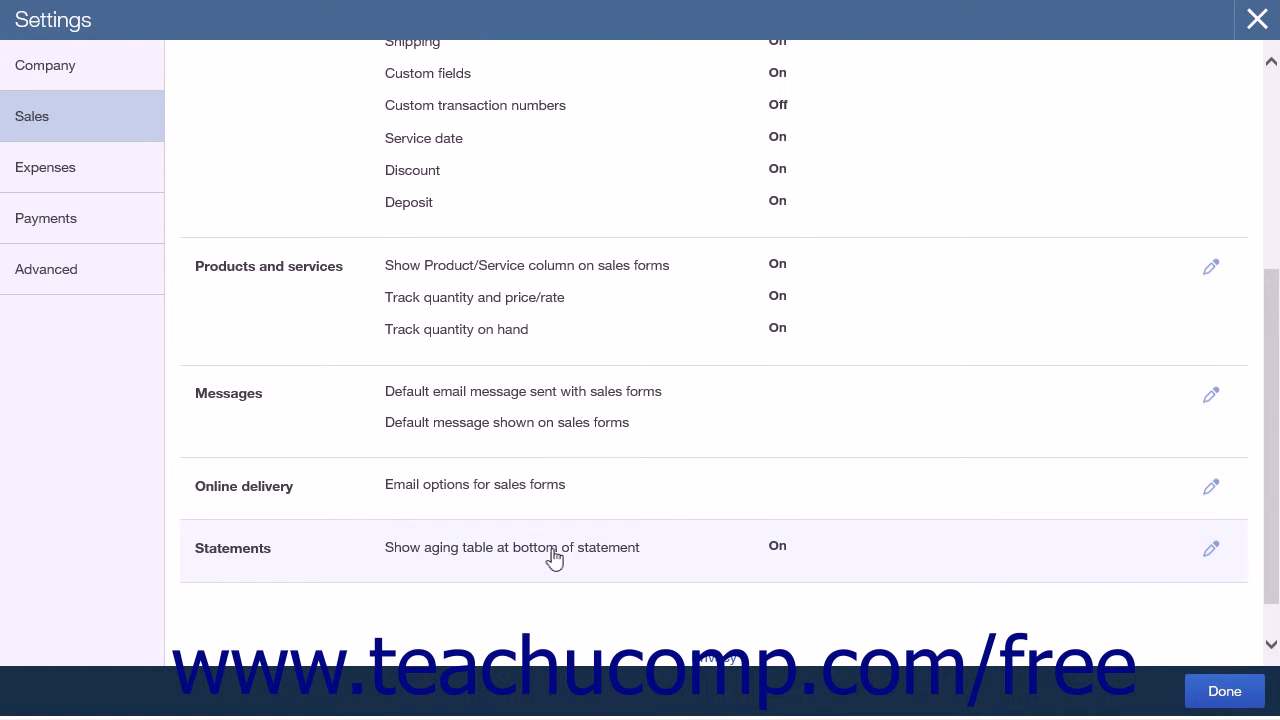
click(549, 558)
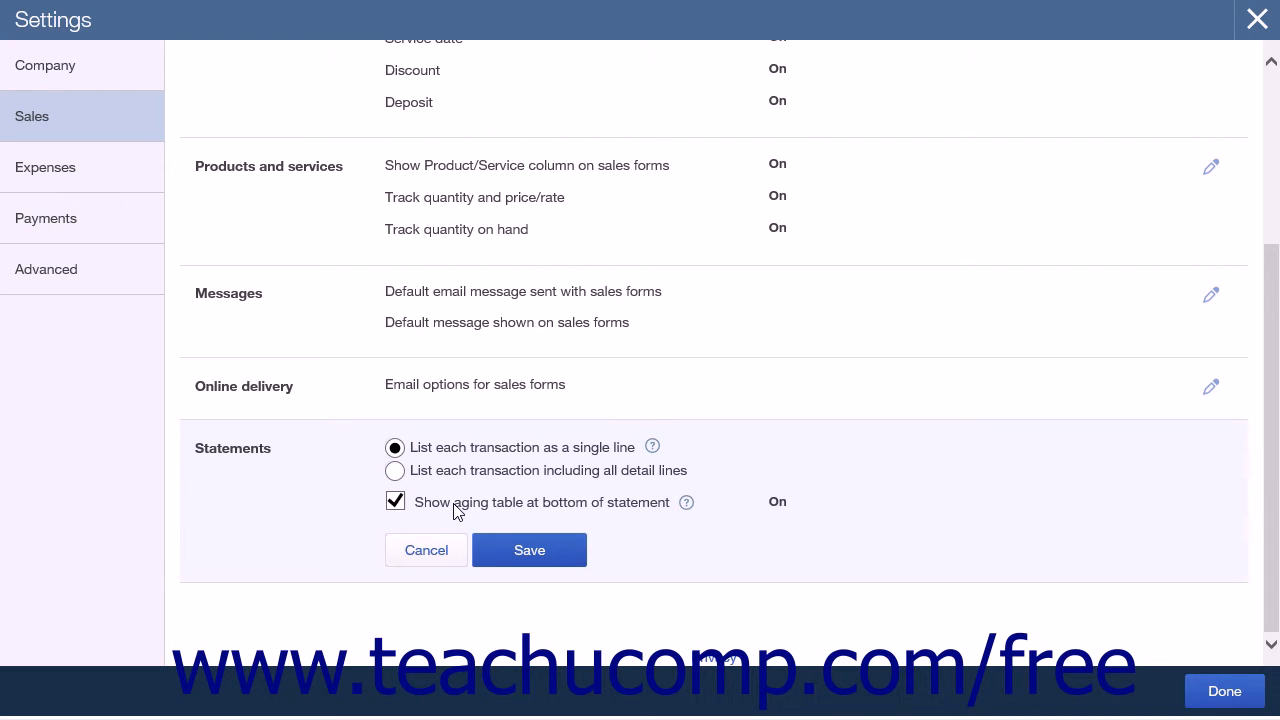
click(516, 550)
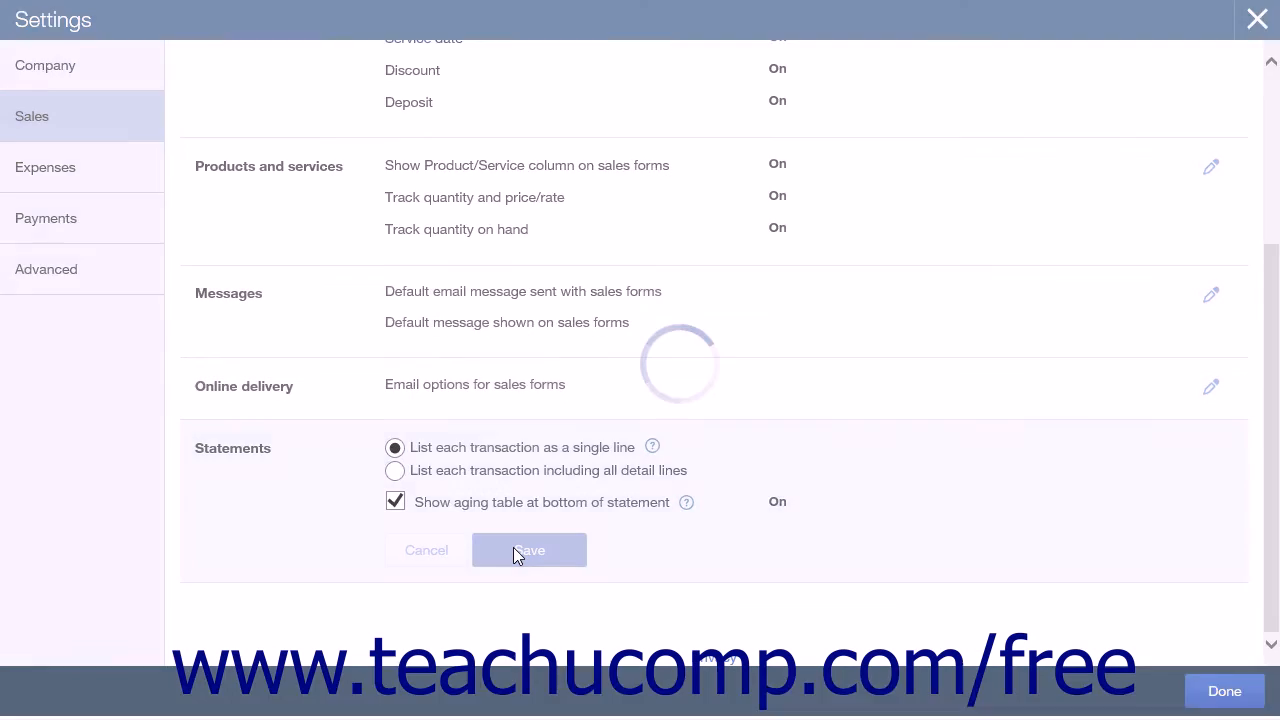